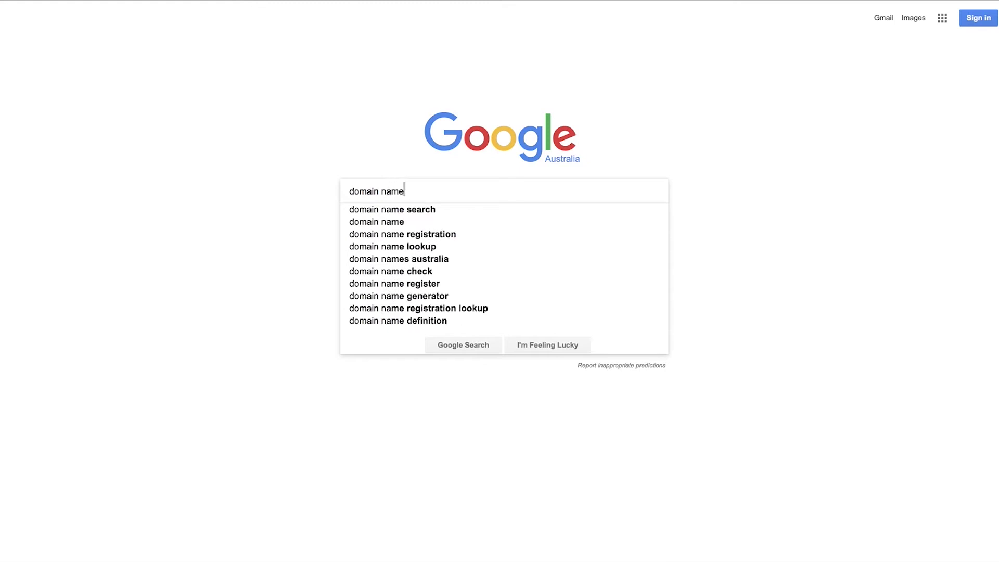
Go to wordpress.org's Download WordPress page and get the WordPress 4.8.2 zip package.
text(ration)
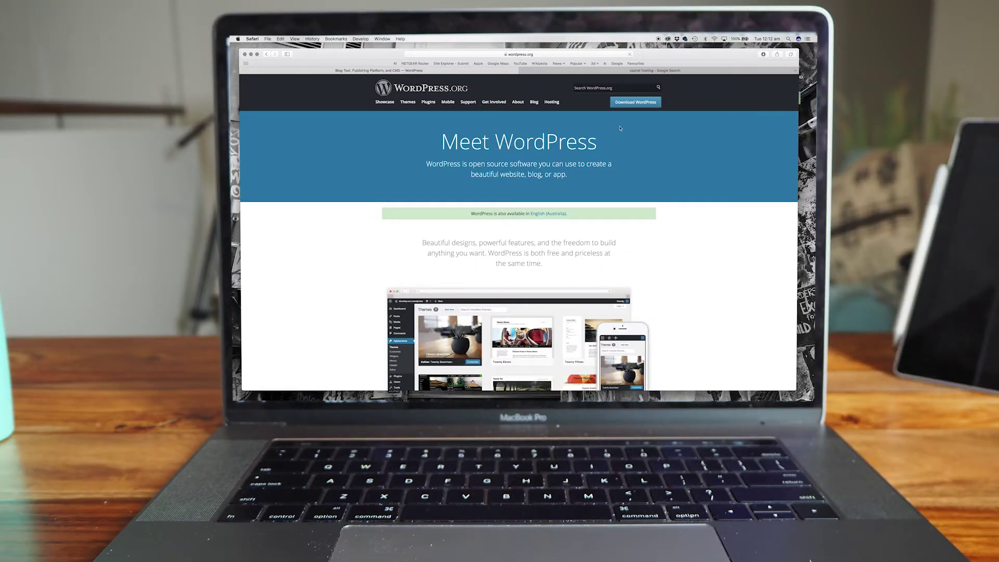
click(635, 102)
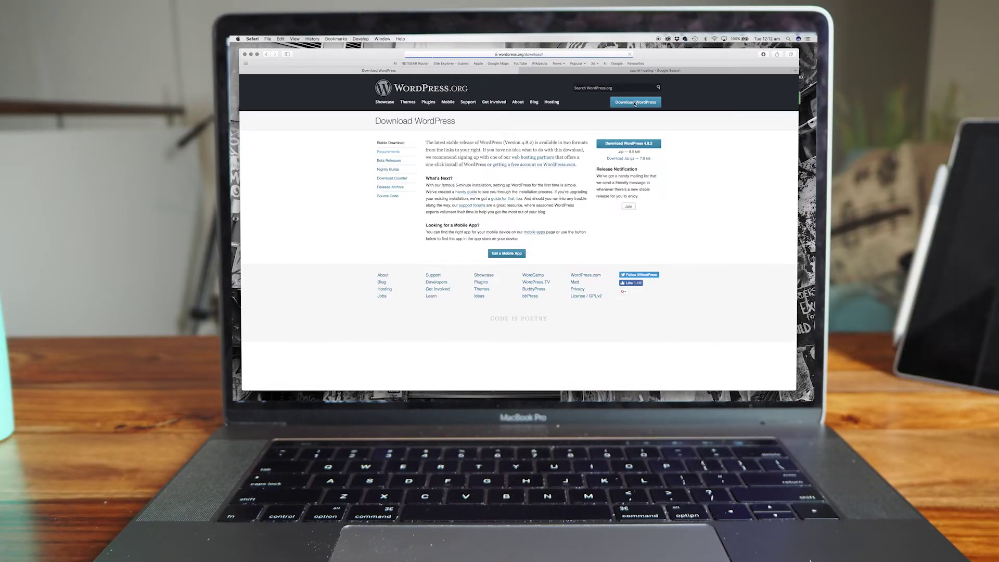
click(642, 145)
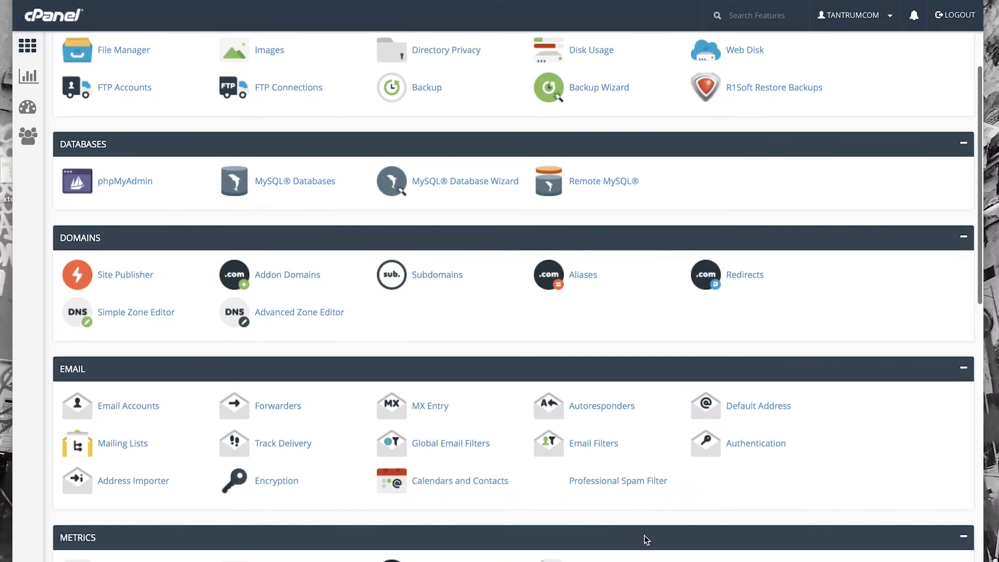
Open File Manager from the Files section of the cPanel home page.
scroll(644, 536, down, 5)
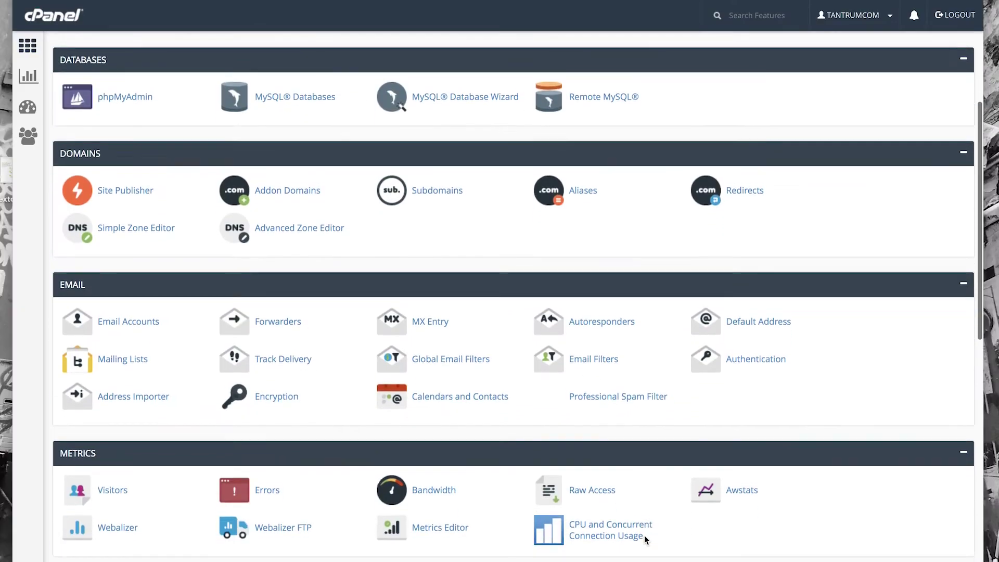
scroll(644, 535, down, 7)
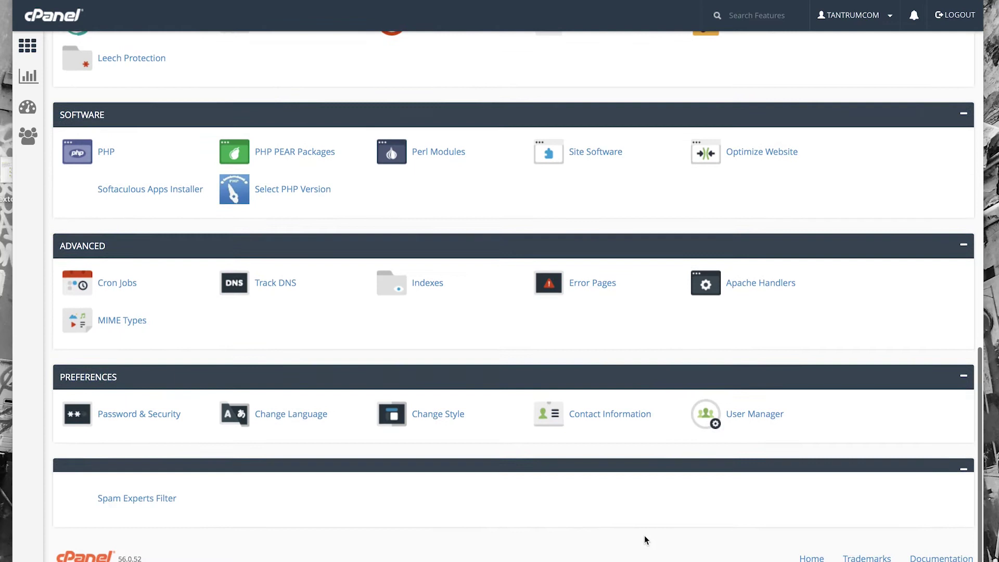
scroll(644, 536, up, 12)
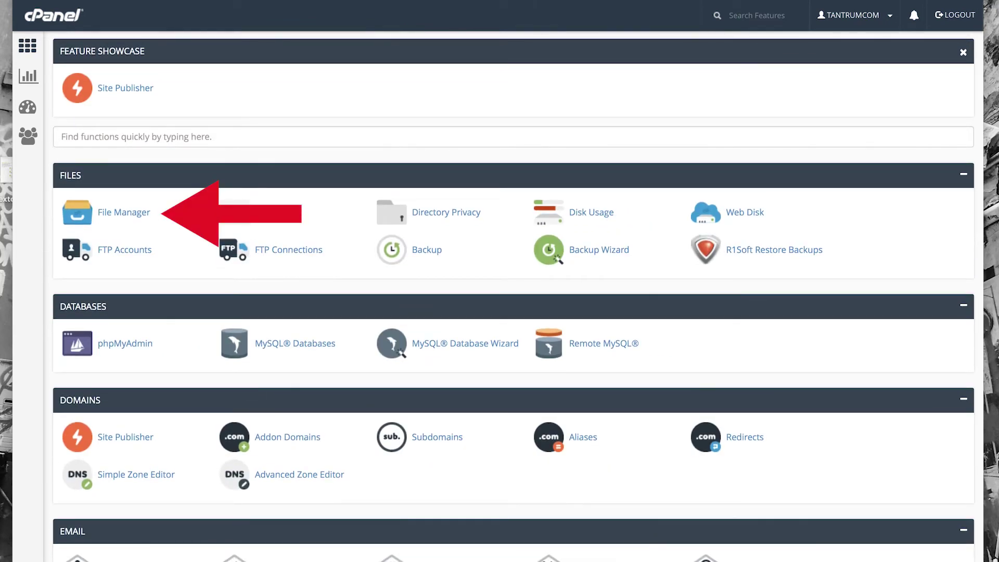
click(132, 211)
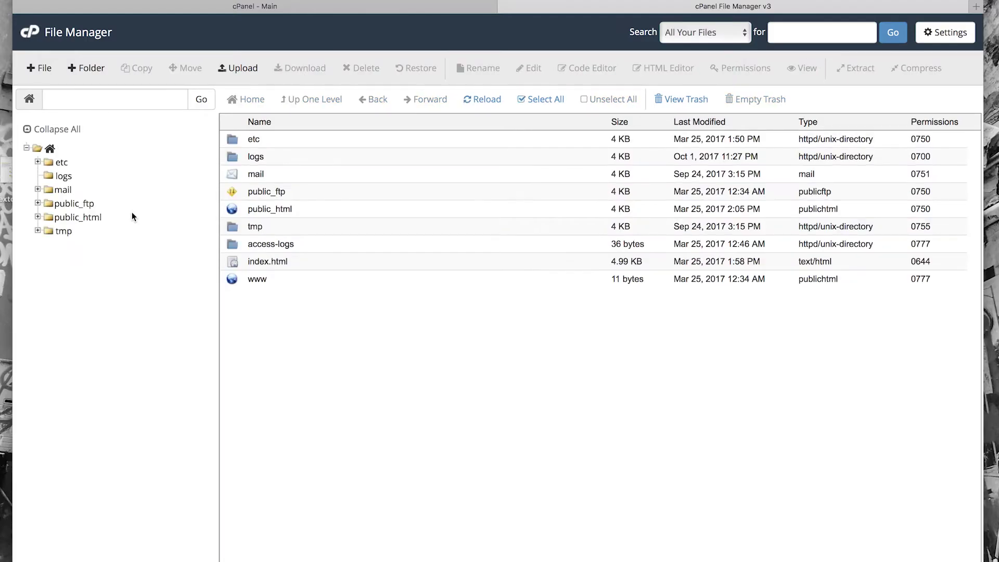
Upload wordpress-4.8.2.zip from the Desktop into the www (public_html) folder.
double_click(233, 279)
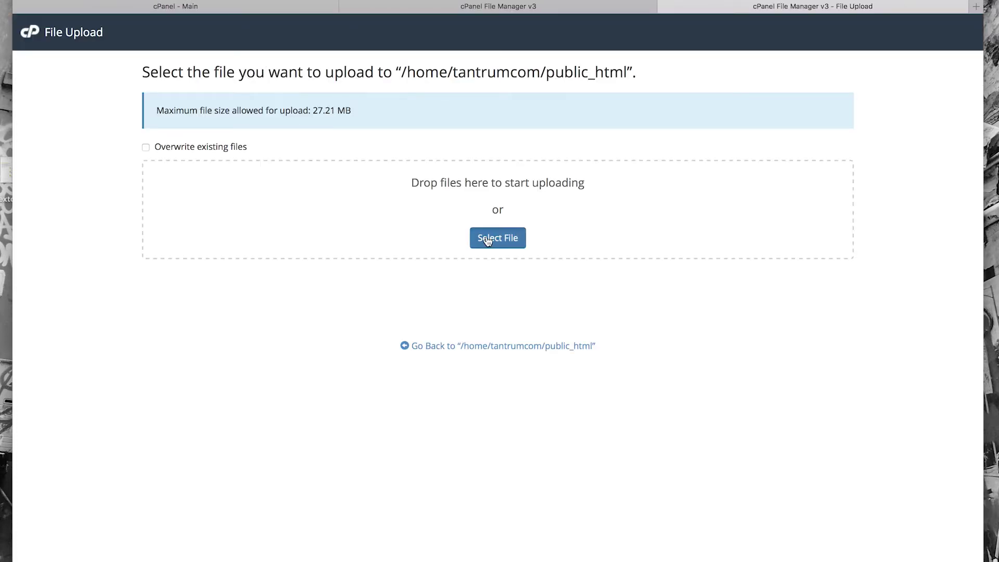
click(486, 238)
click(310, 66)
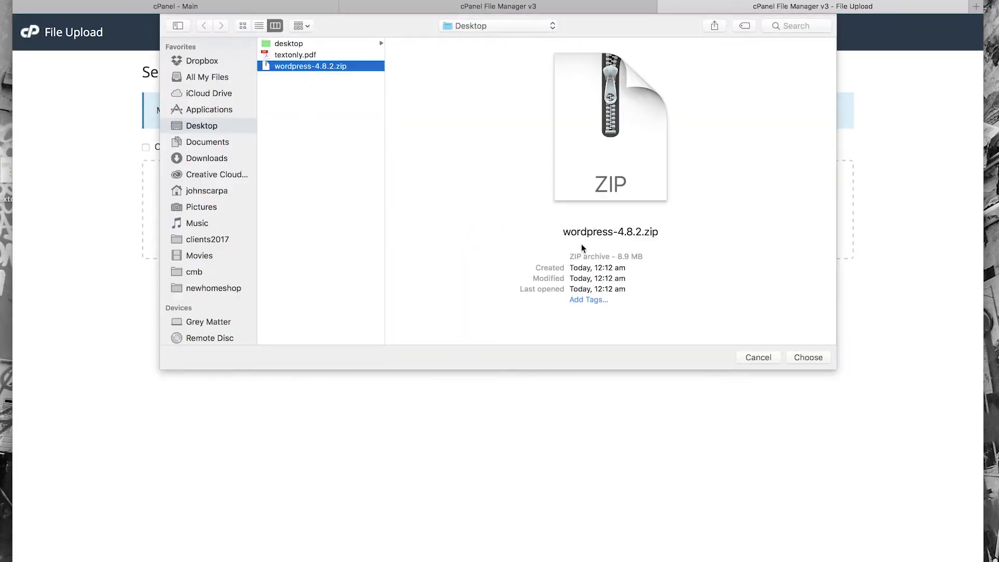
click(801, 357)
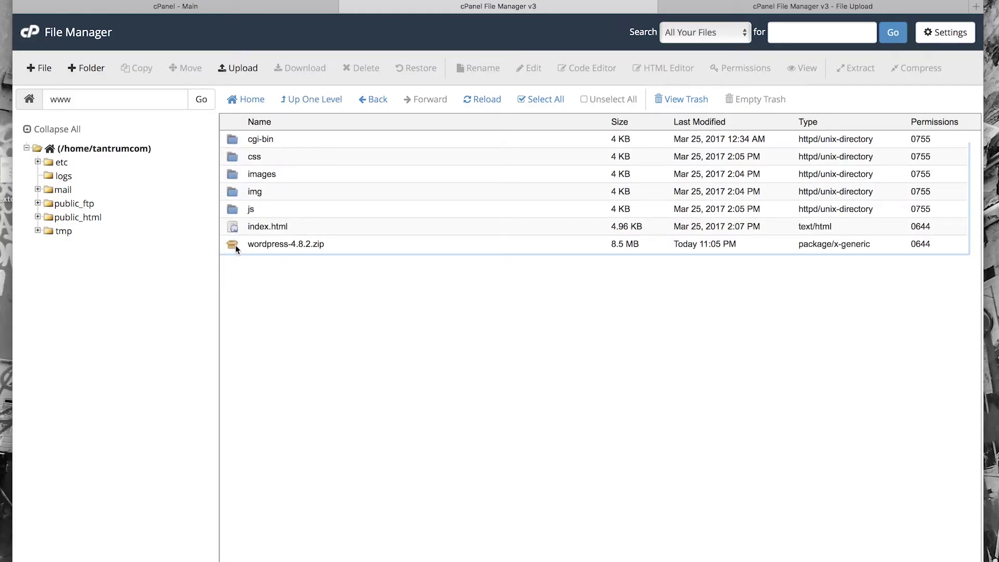
Extract wordpress-4.8.2.zip into public_html and dismiss the extraction results.
click(235, 246)
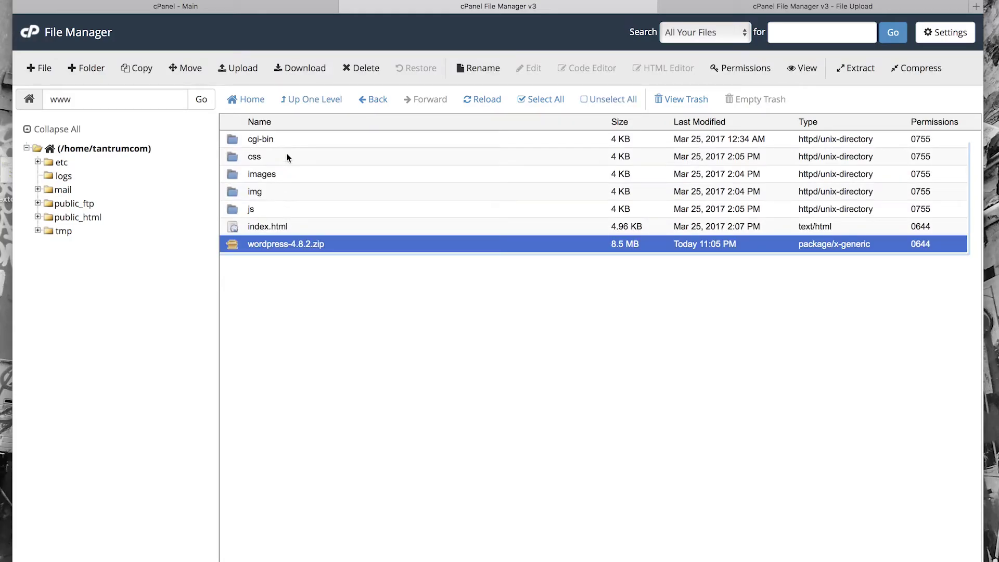
click(854, 67)
click(598, 370)
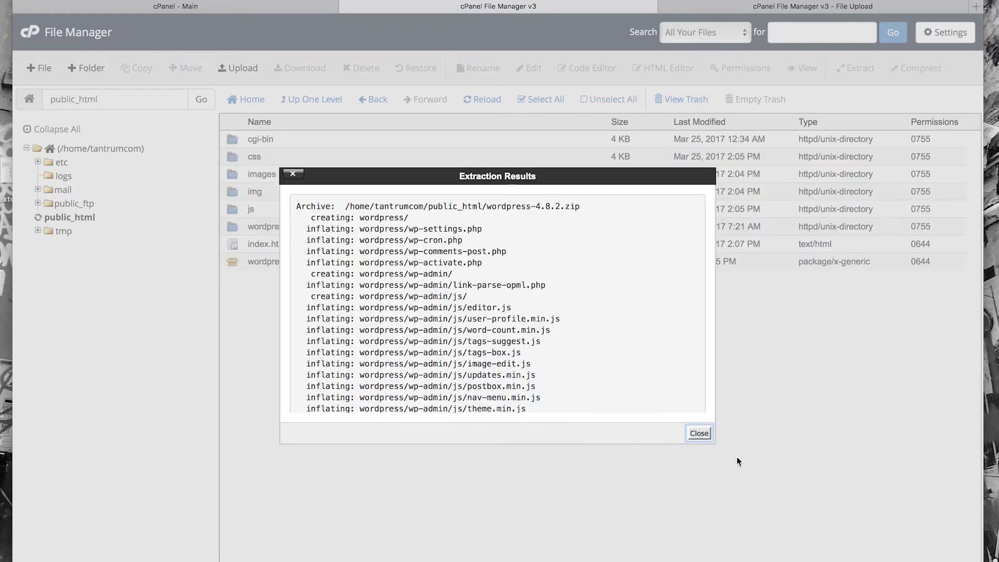
click(700, 434)
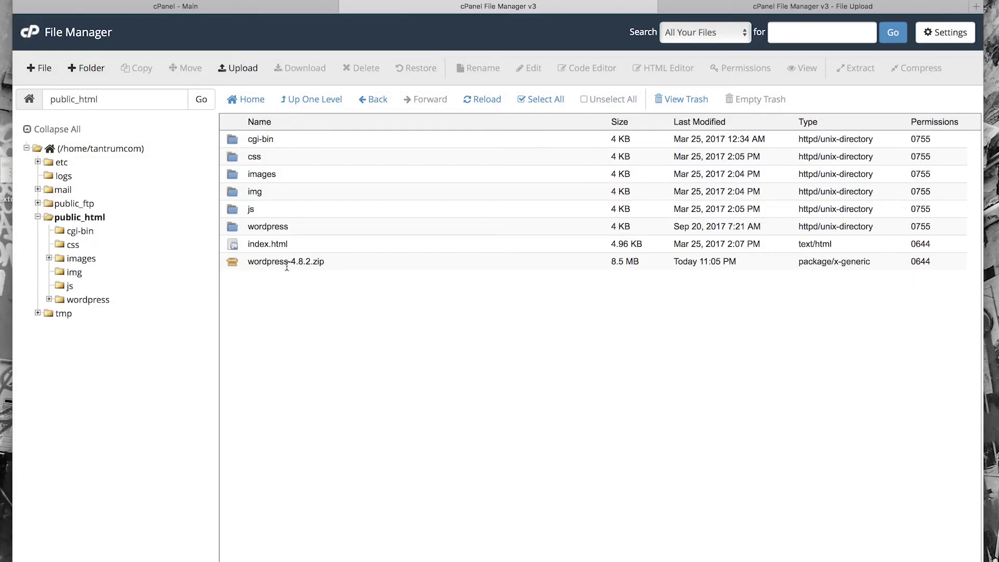
Select all files in the wordpress folder and move them to /public_html/.
double_click(233, 228)
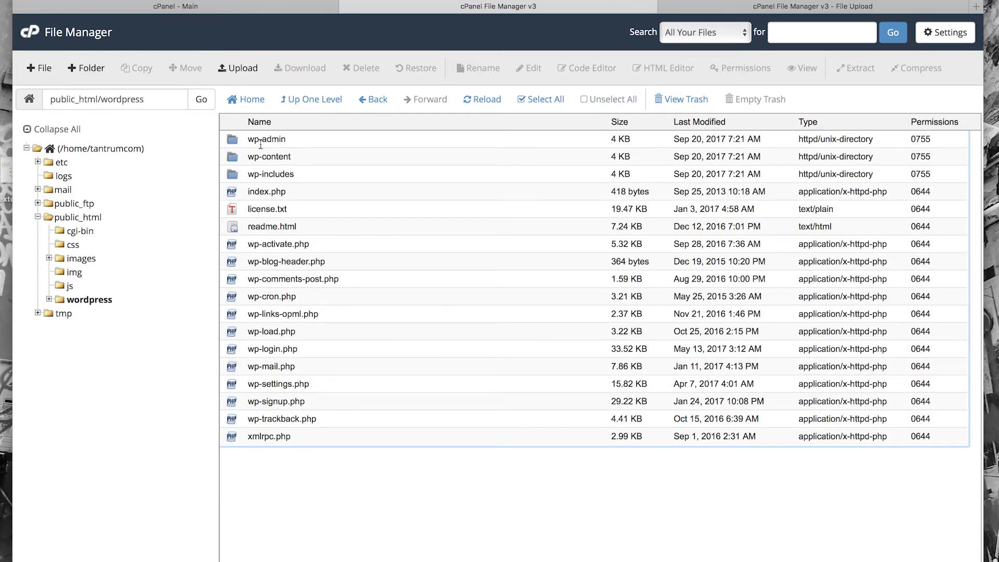
click(260, 144)
key(super+a)
click(261, 144)
click(234, 144)
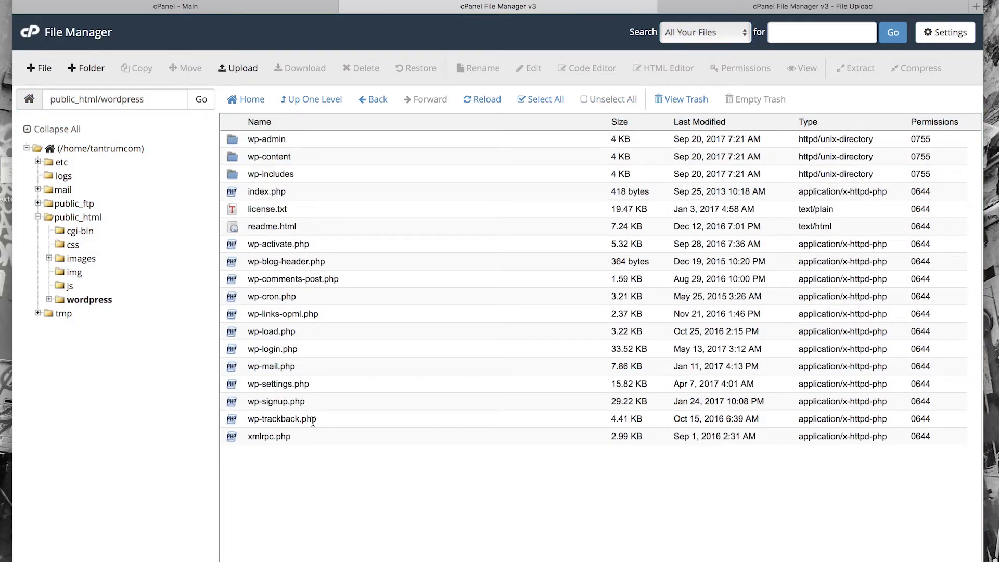
shift+click(299, 436)
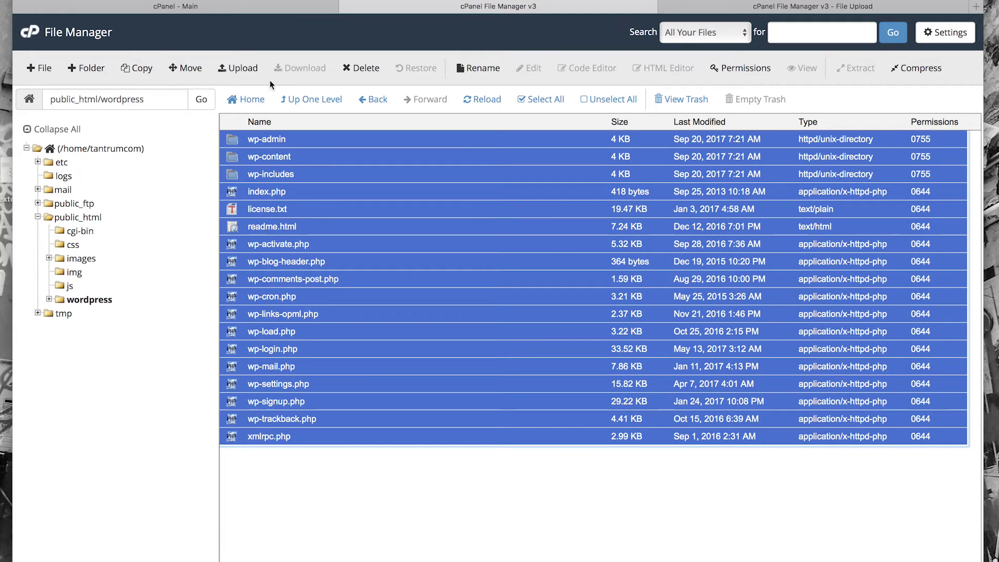
click(197, 71)
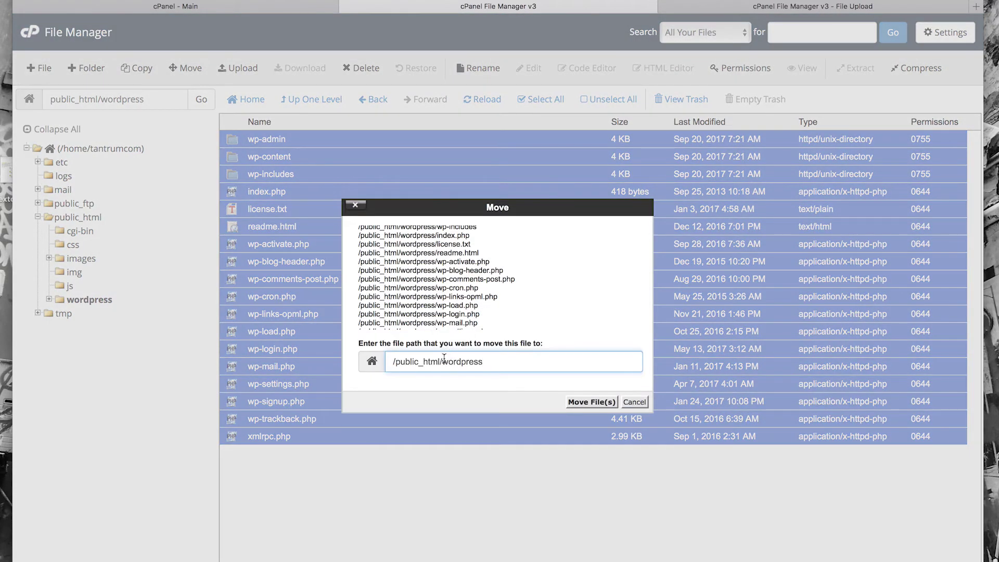
drag(443, 361, 508, 368)
key(BackSpace)
click(606, 402)
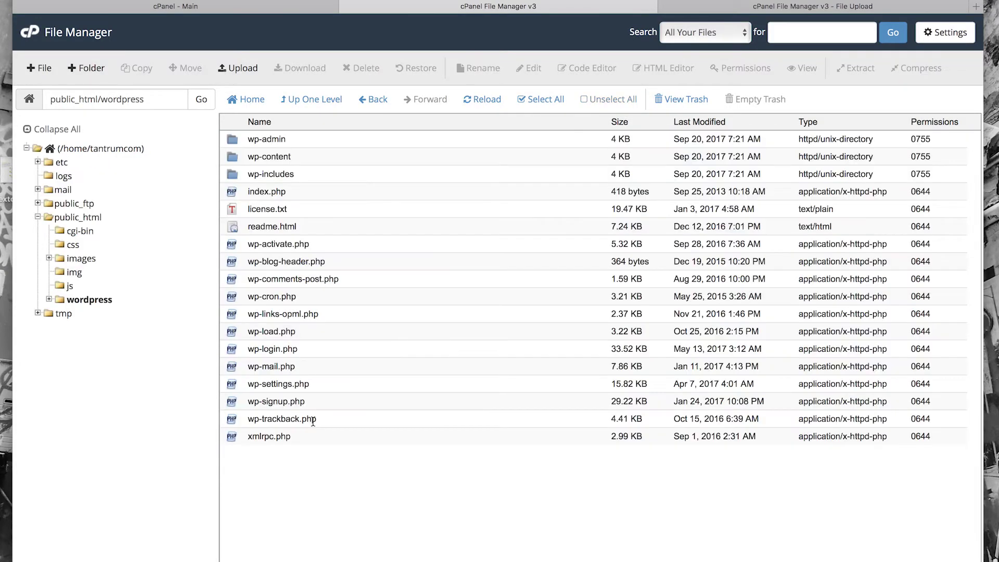
key(ctrl+a)
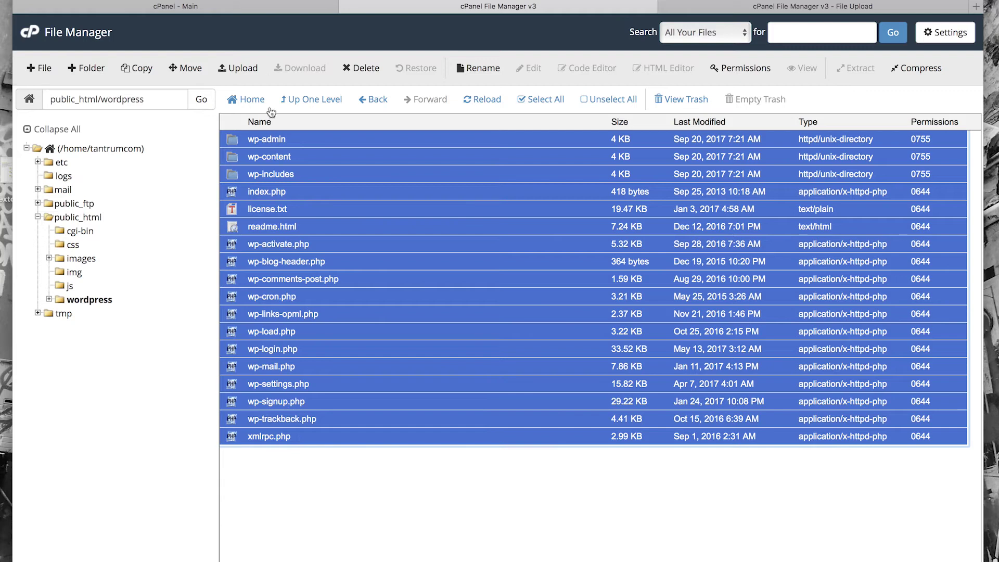
click(189, 68)
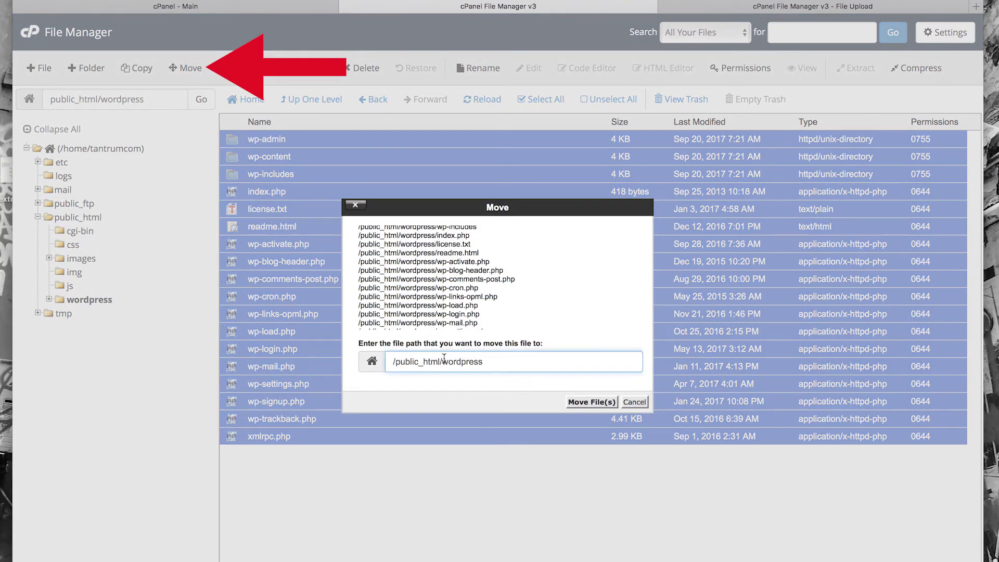
double_click(446, 359)
key(BackSpace)
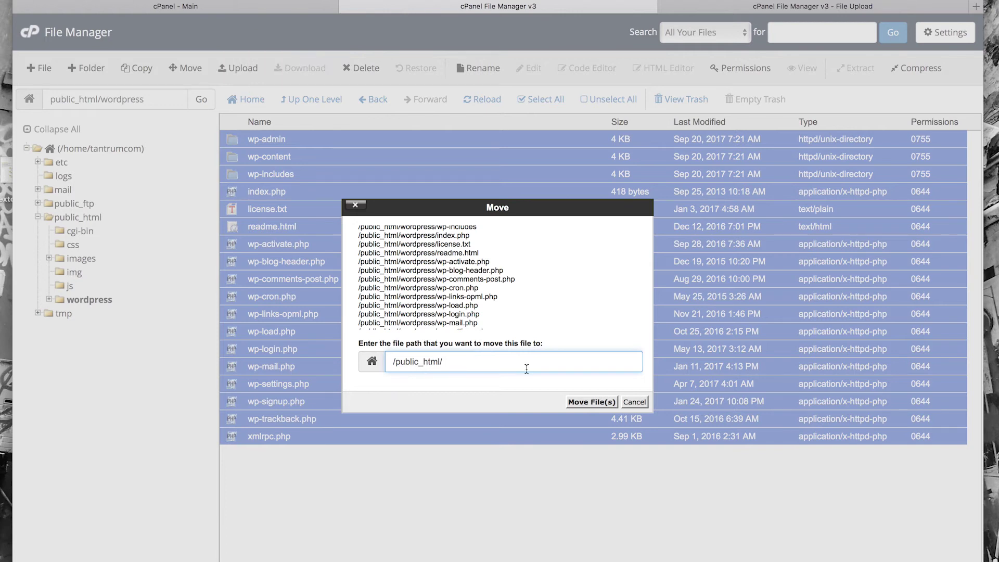
click(608, 407)
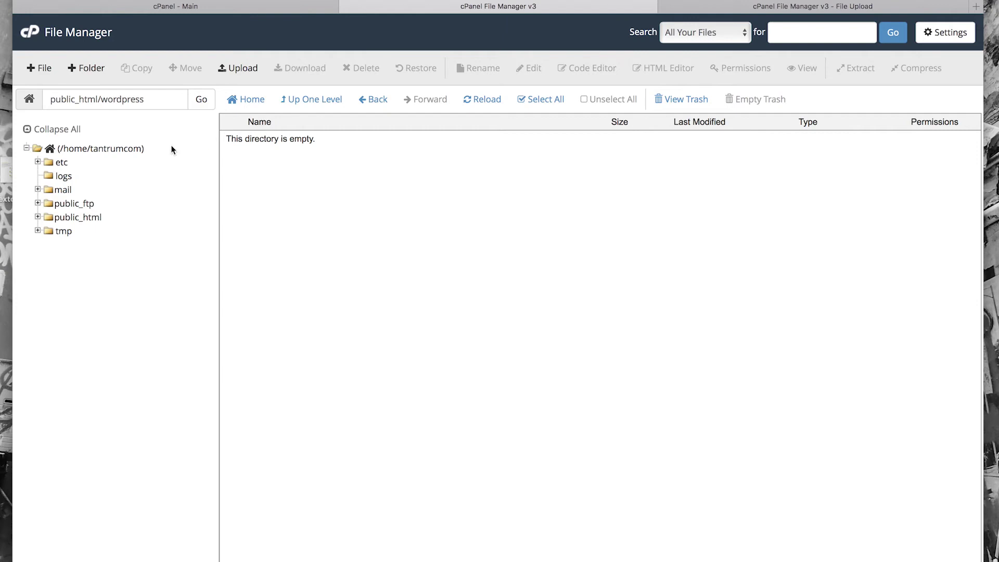
click(113, 148)
double_click(236, 278)
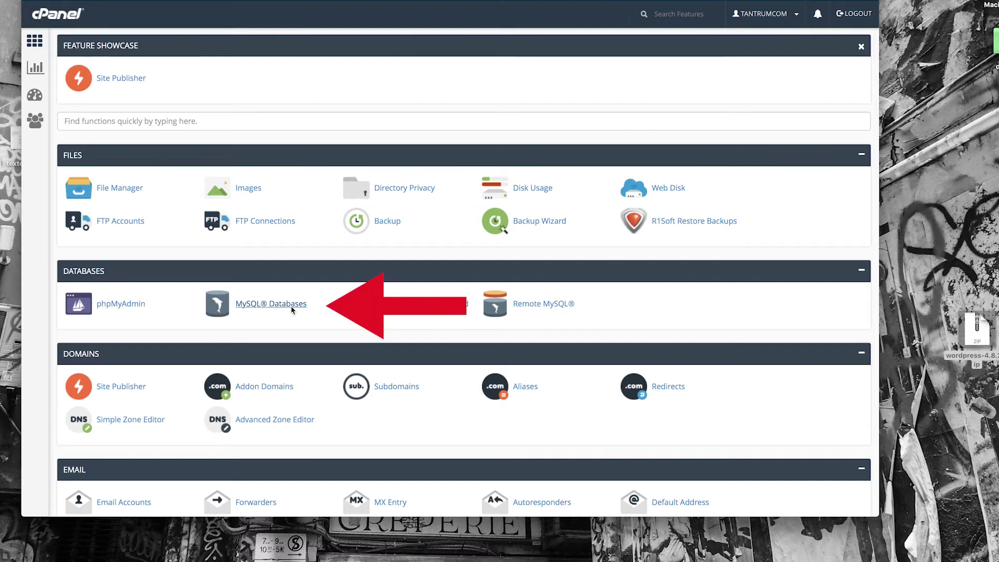
Create a MySQL database named 'test' (tantrumc_test) and return to MySQL Databases.
click(292, 309)
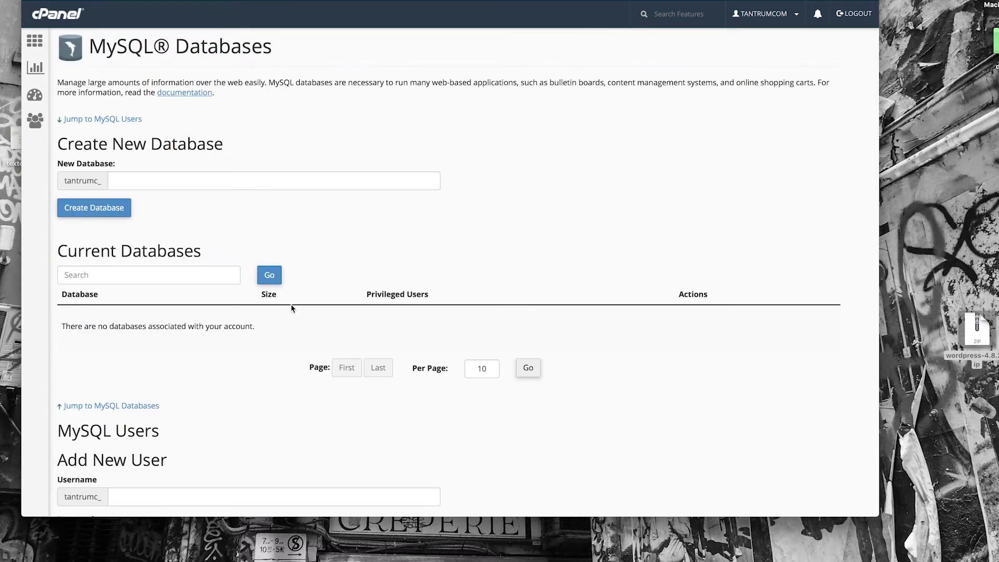
click(132, 183)
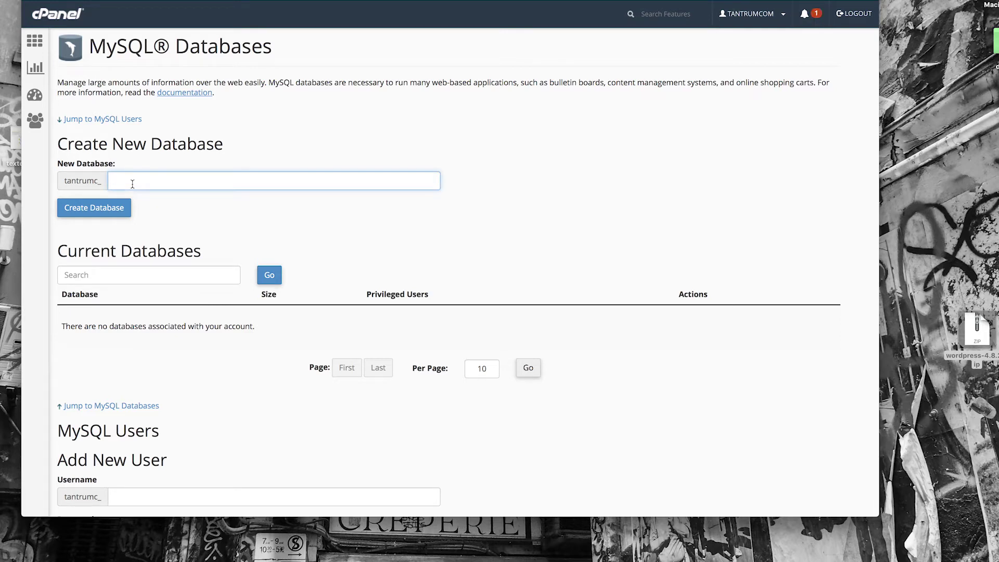
text(test)
click(109, 211)
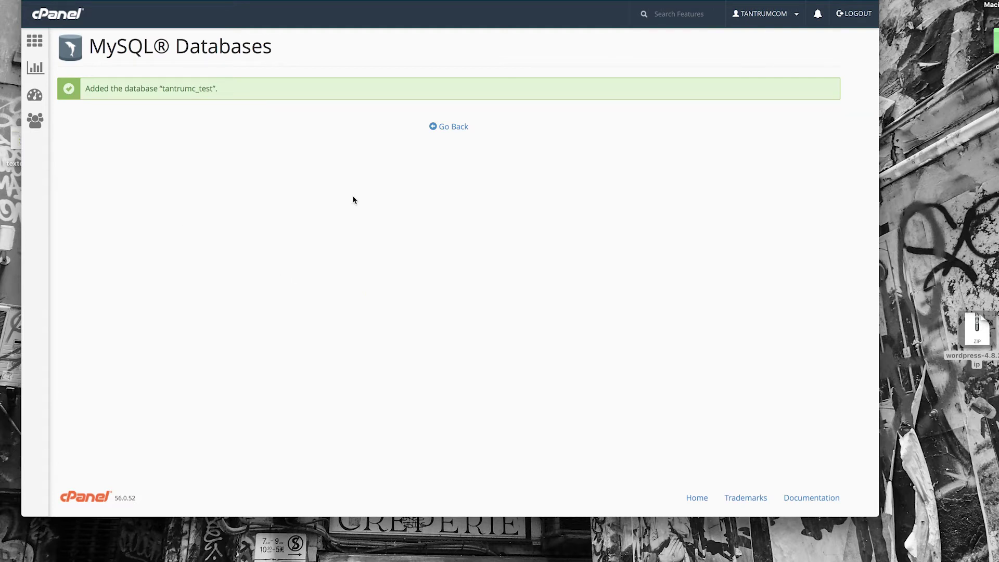
click(448, 126)
scroll(273, 314, down, 2)
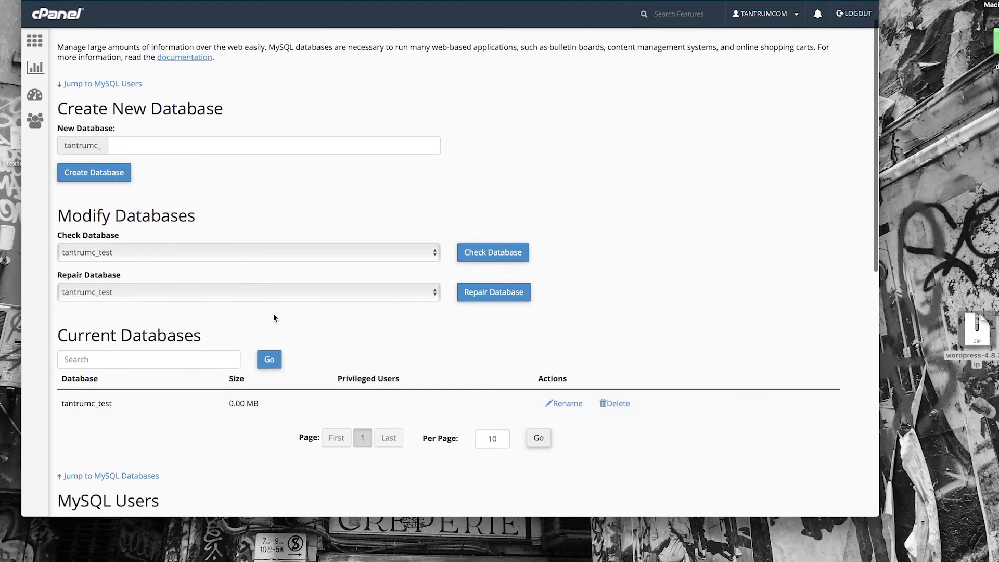
Enter 'touch' as the new MySQL user's username.
scroll(274, 318, down, 2)
scroll(274, 318, down, 3)
scroll(274, 318, down, 5)
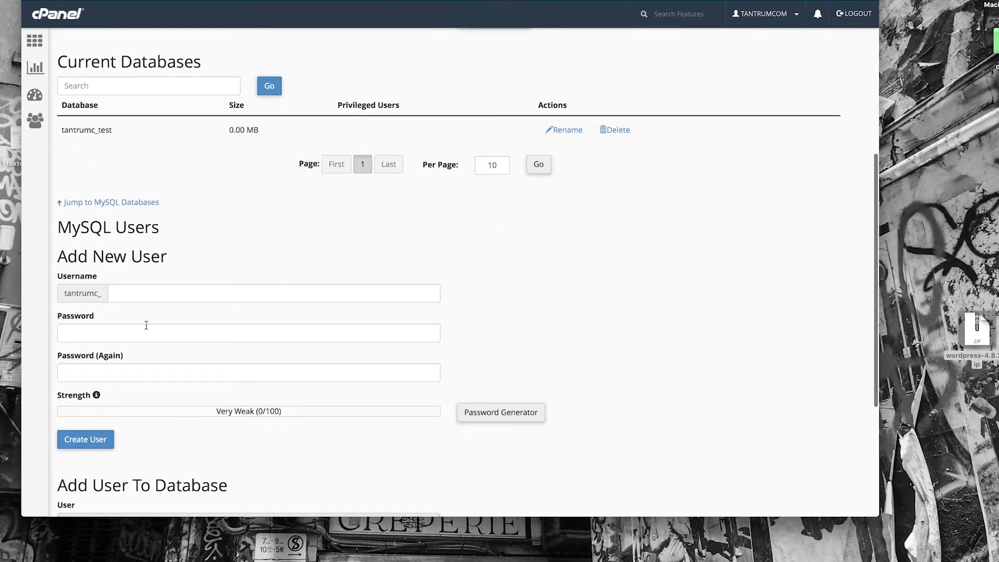
click(134, 294)
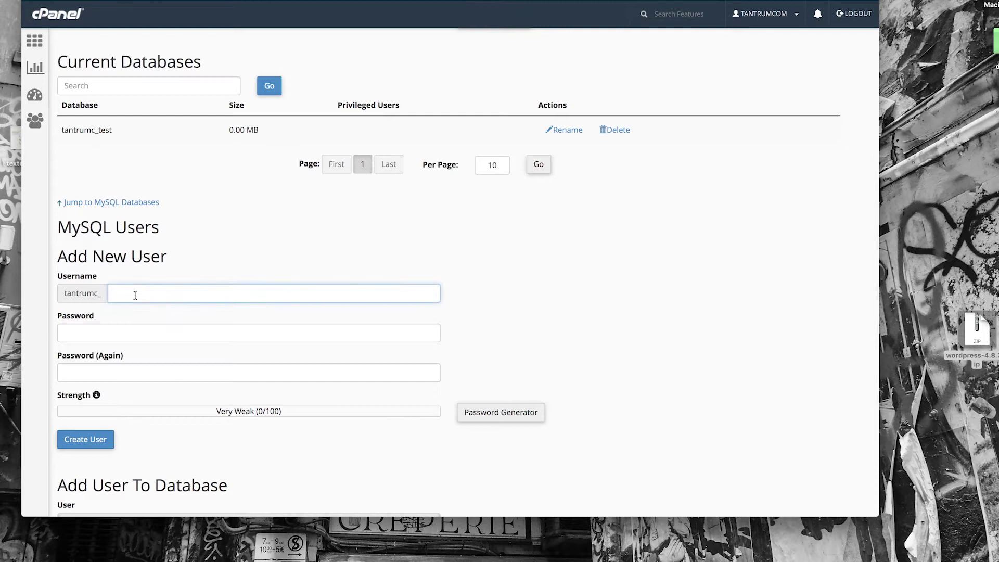
text(touchte)
key(BackSpace)
key(Tab)
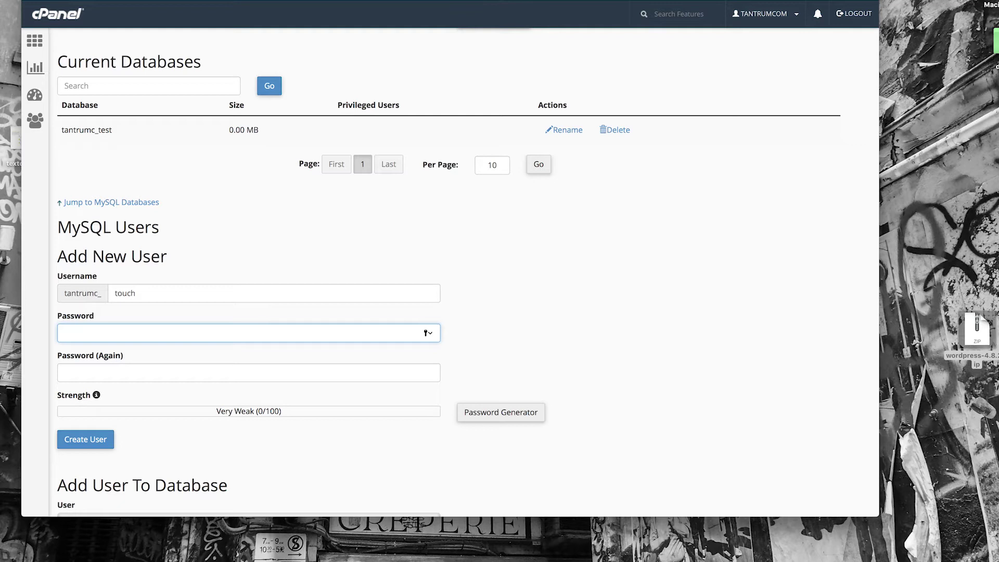
Generate and copy a Very Strong password, then create the tantrumc_touch user.
click(499, 412)
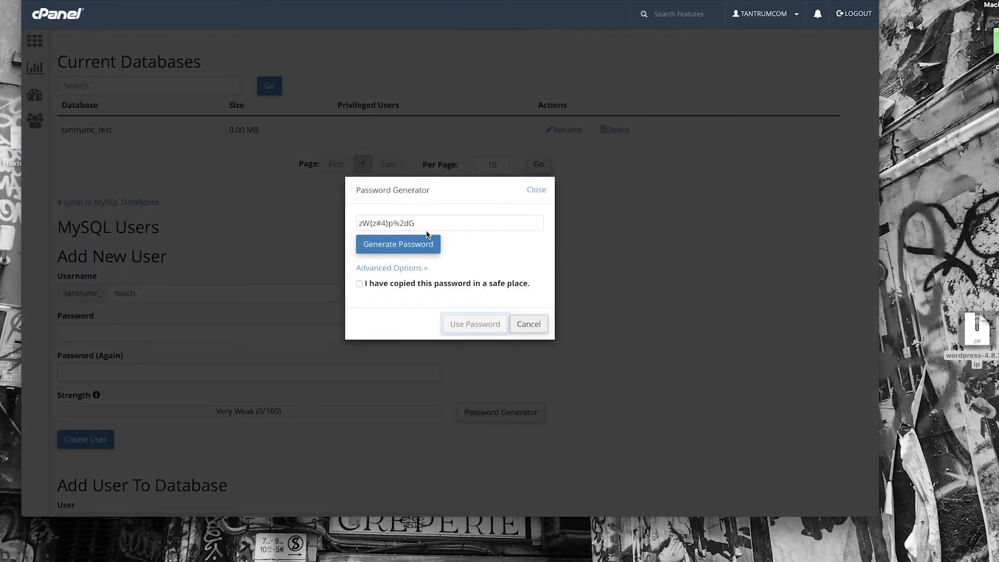
drag(425, 223, 342, 219)
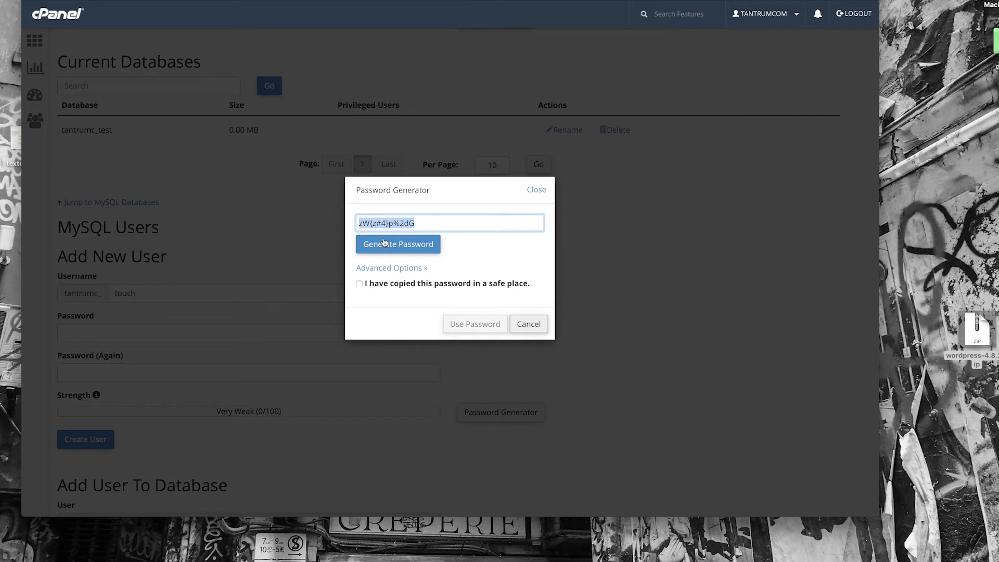
click(359, 283)
click(475, 323)
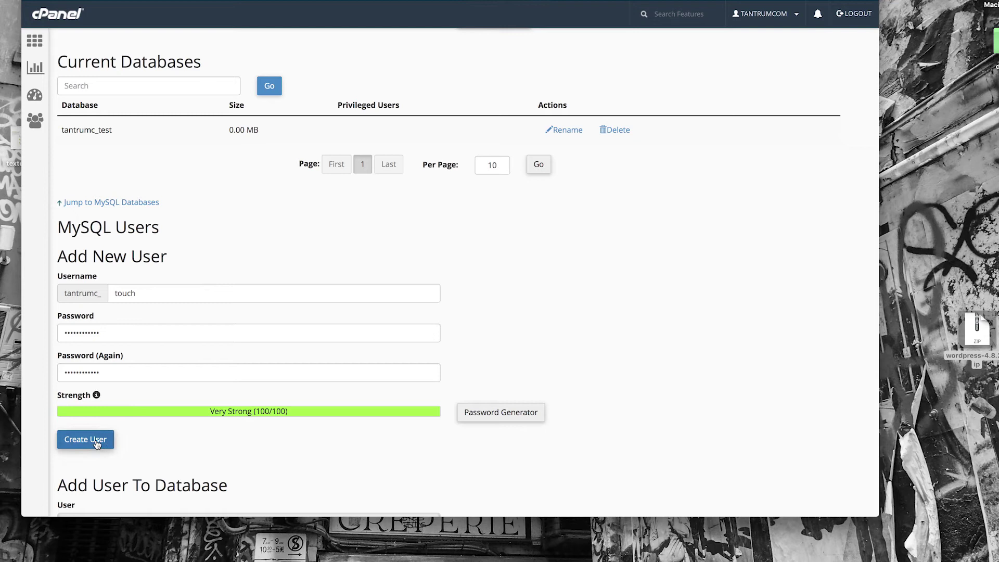
click(86, 440)
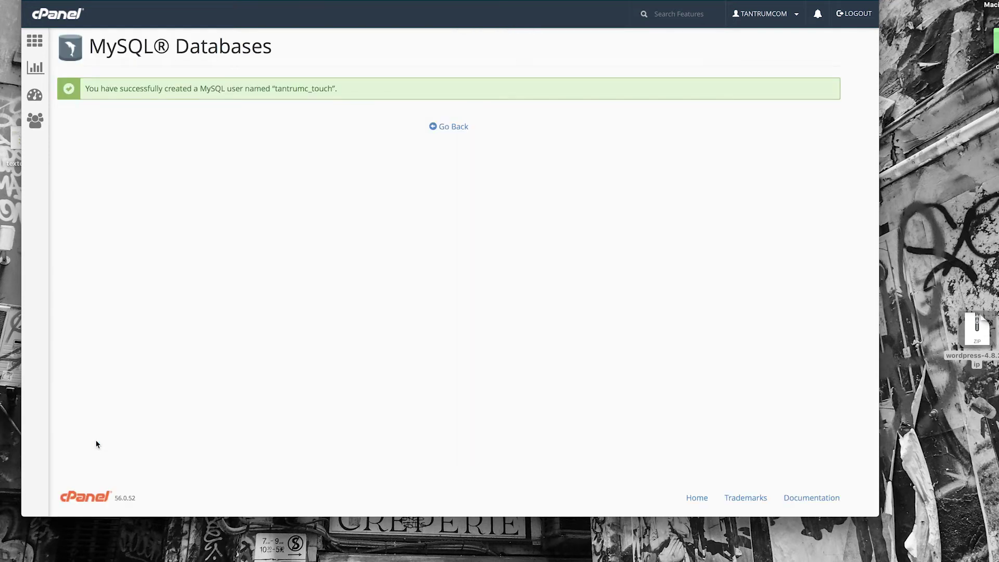
click(454, 129)
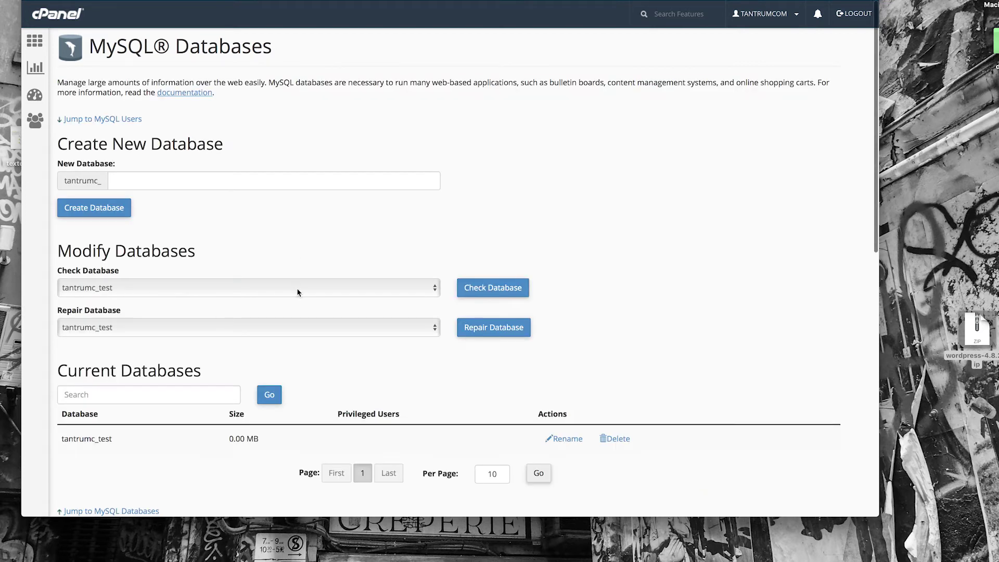
scroll(298, 292, down, 2)
Add tantrumc_touch to tantrumc_test with ALL PRIVILEGES and save the changes.
scroll(298, 293, down, 5)
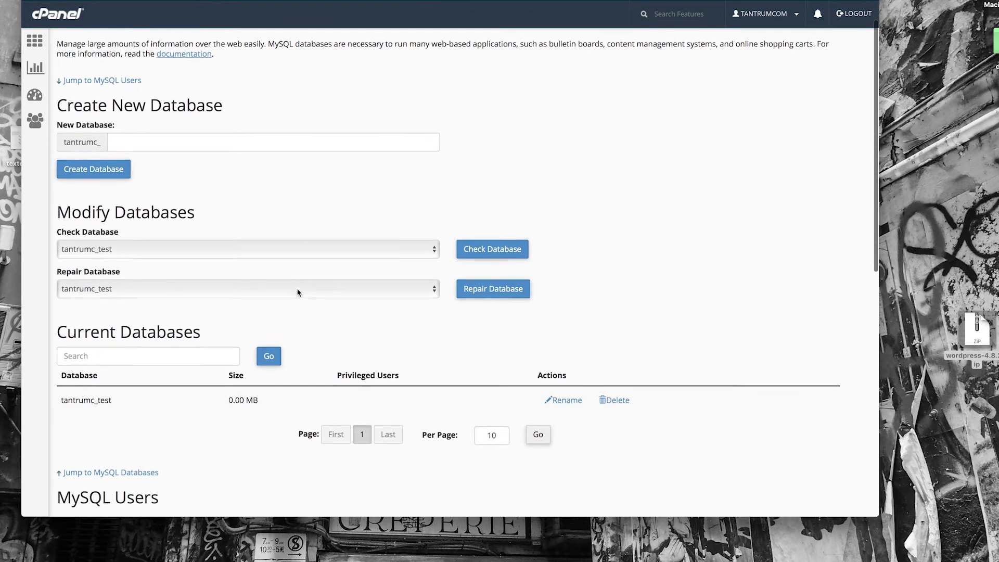
scroll(298, 292, up, 6)
scroll(298, 292, down, 1)
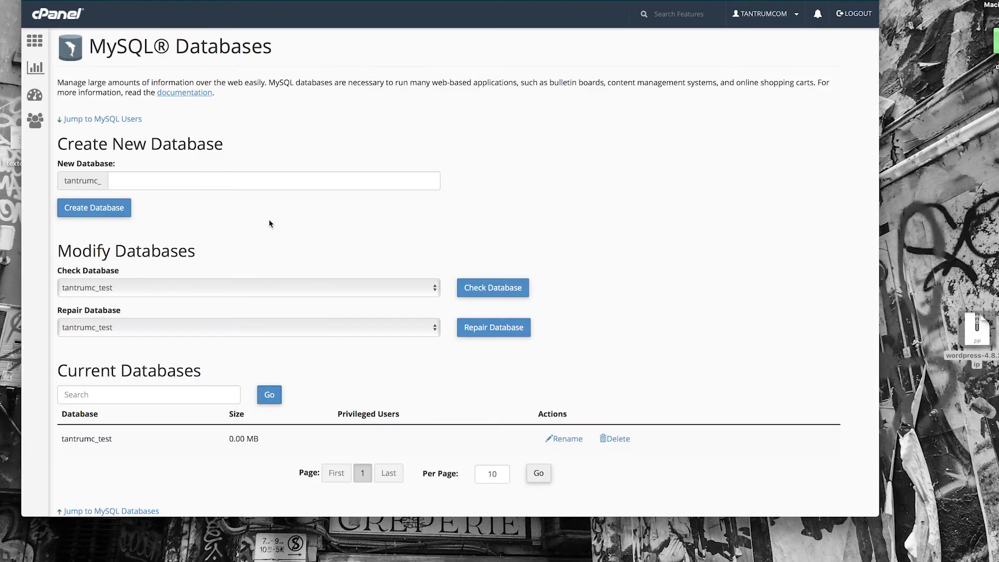
scroll(269, 224, down, 2)
scroll(269, 224, down, 10)
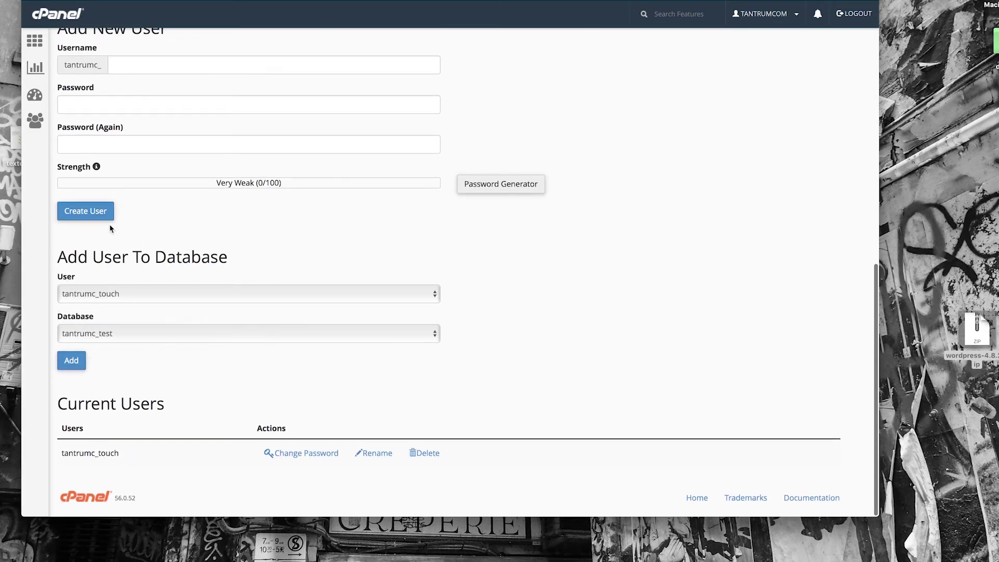
click(75, 362)
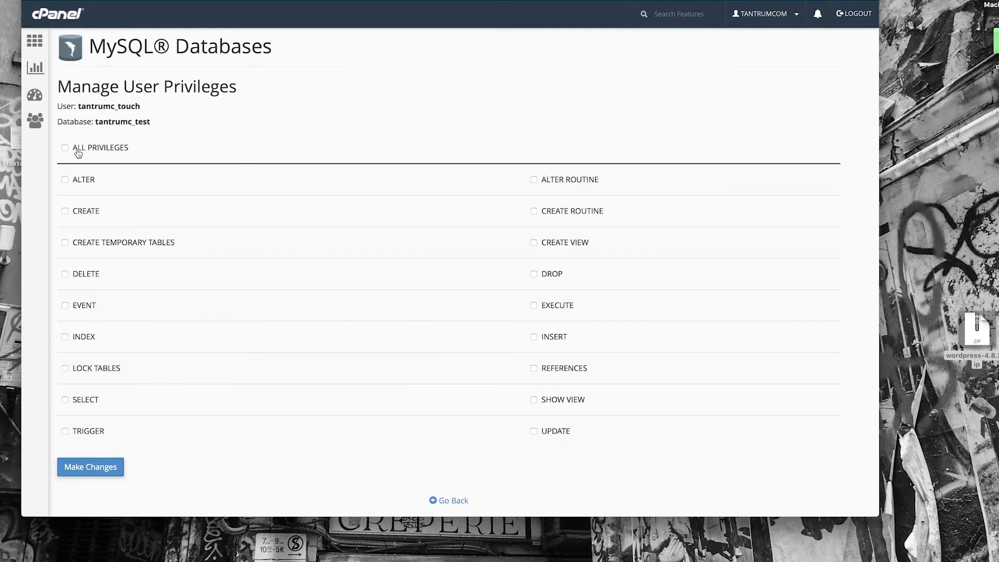
click(65, 147)
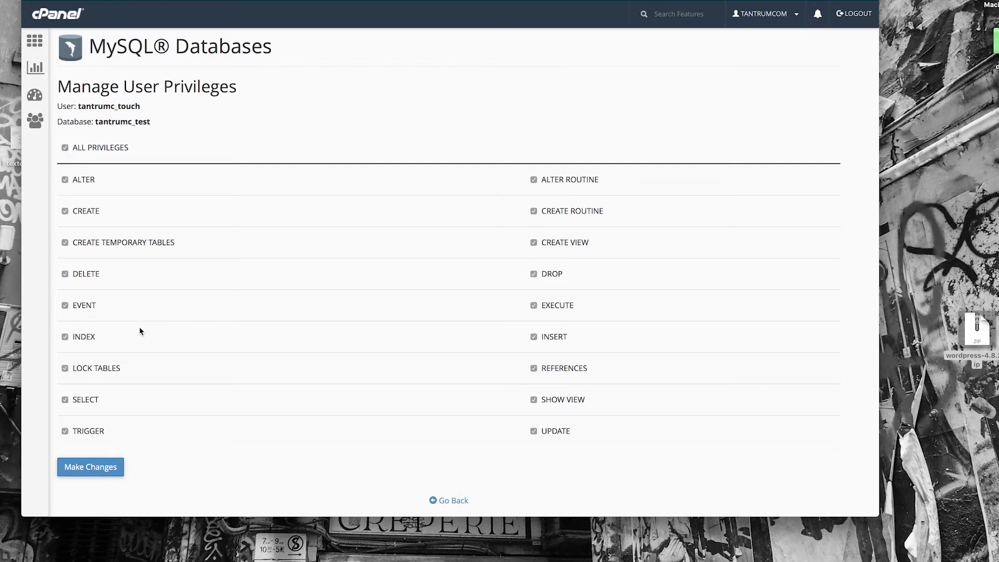
click(101, 468)
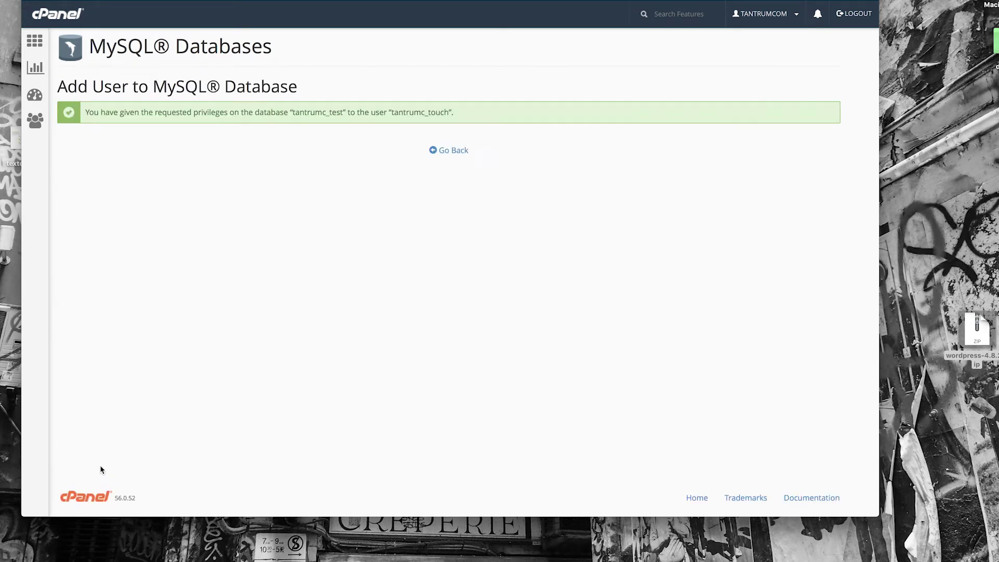
click(458, 155)
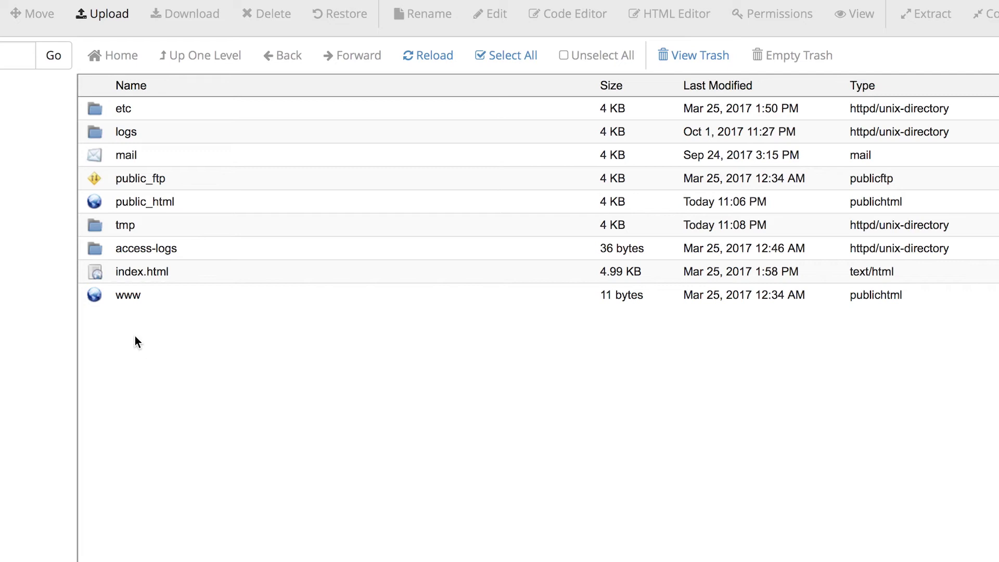
Check the WordPress files in www, then scroll to cPanel's Databases section.
double_click(99, 294)
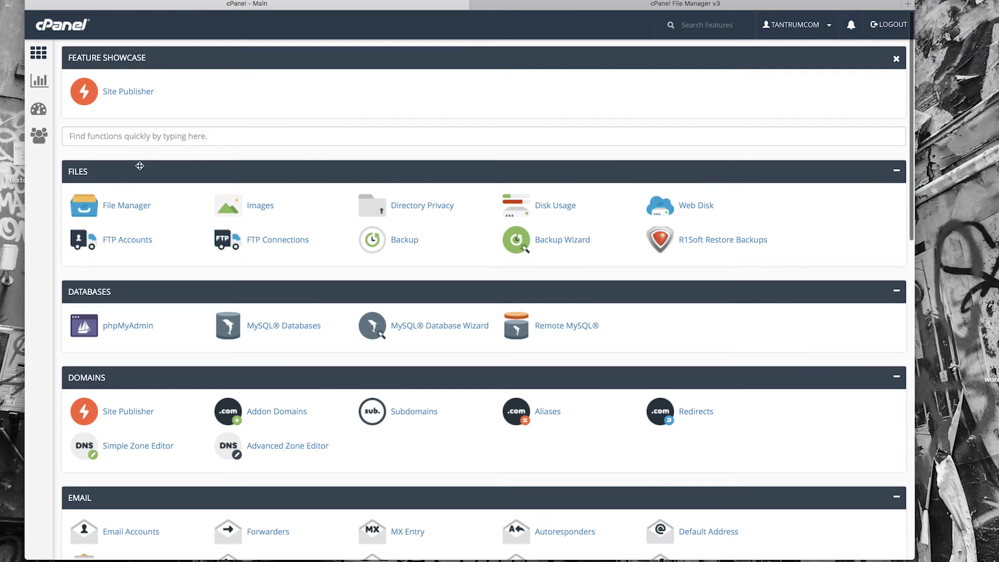
scroll(182, 297, down, 3)
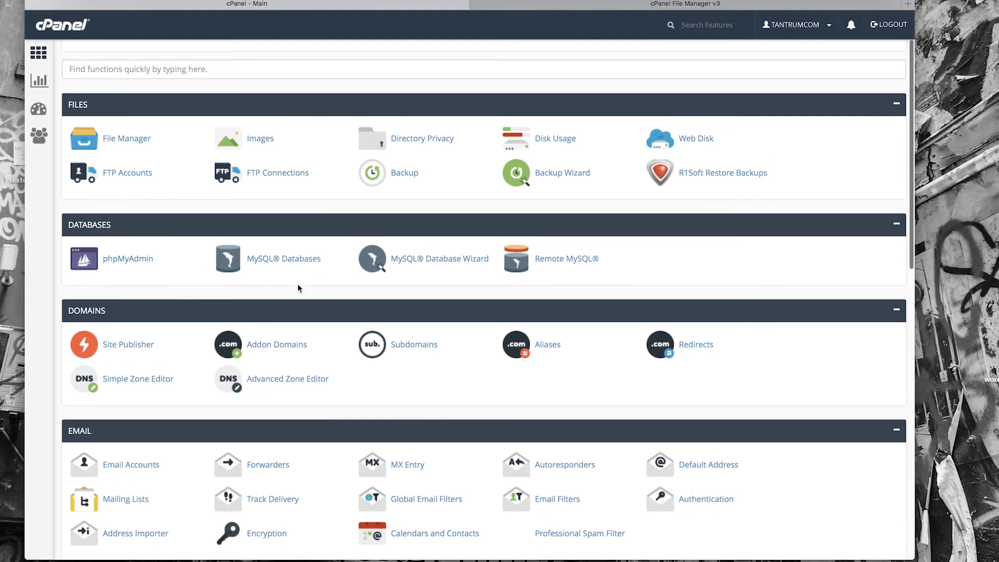
Open phpMyAdmin, select the tantrumc_test database, and show its Import tab.
click(128, 260)
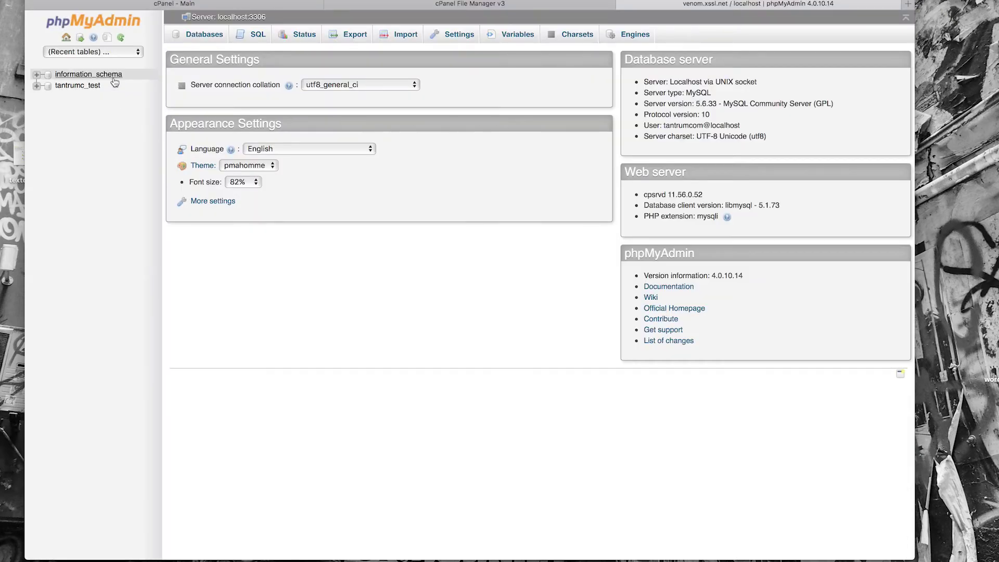
click(94, 87)
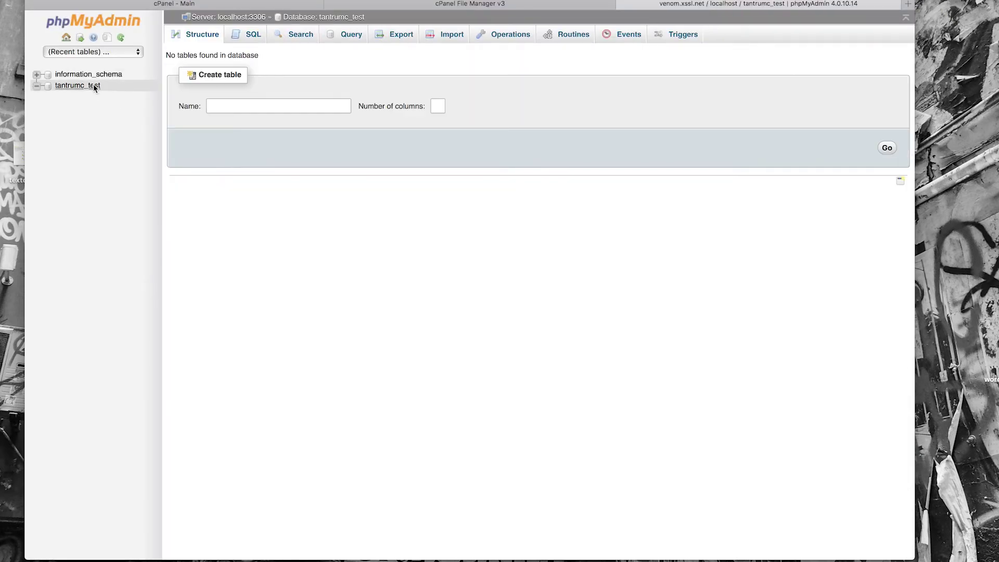
click(452, 39)
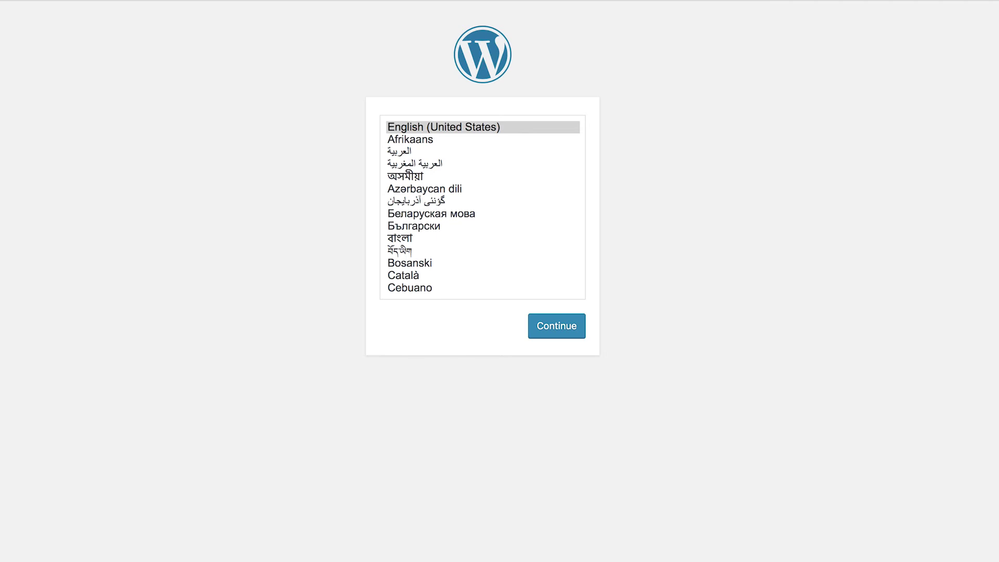
Keep English (United States) as the install language and begin the database setup.
click(568, 333)
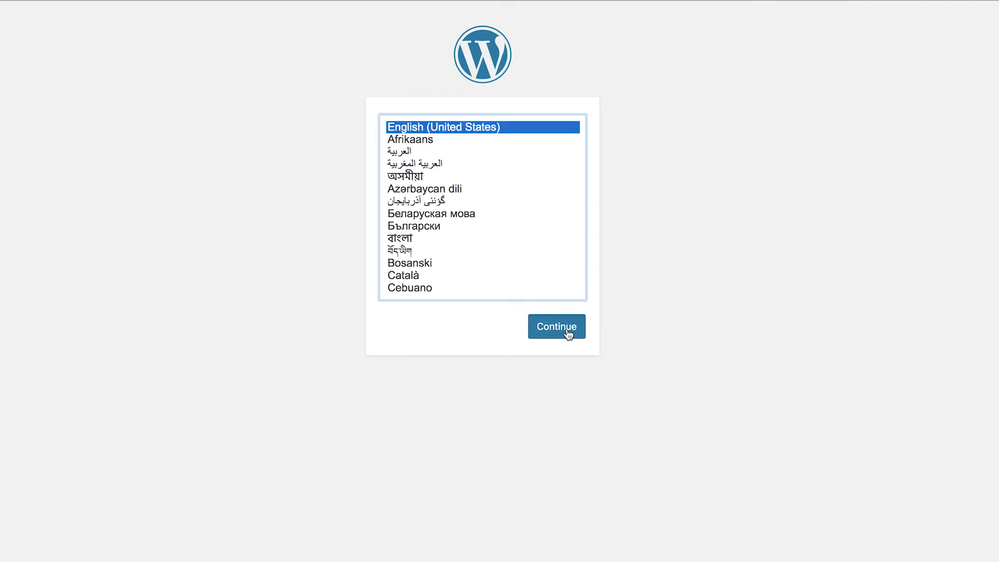
click(558, 328)
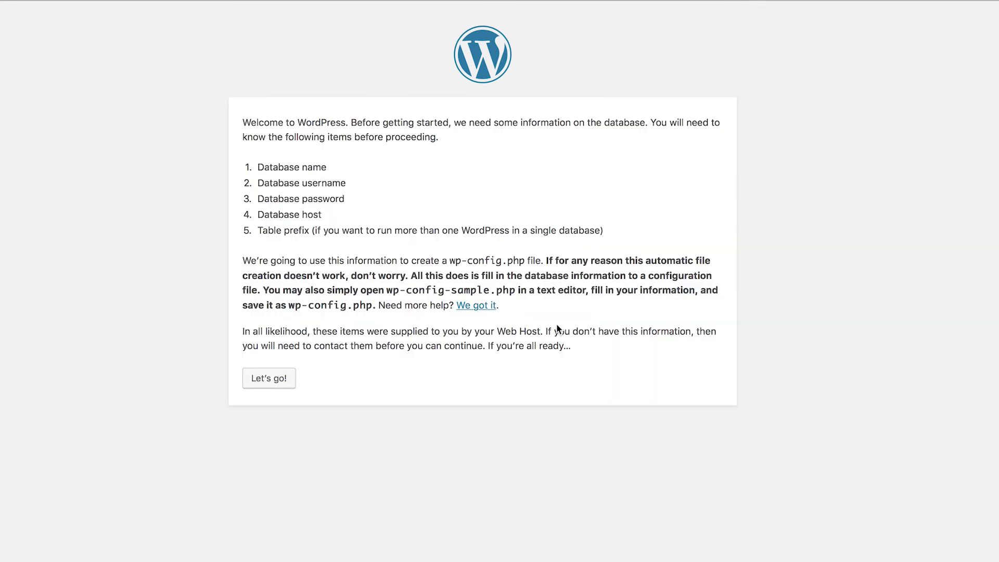
click(275, 380)
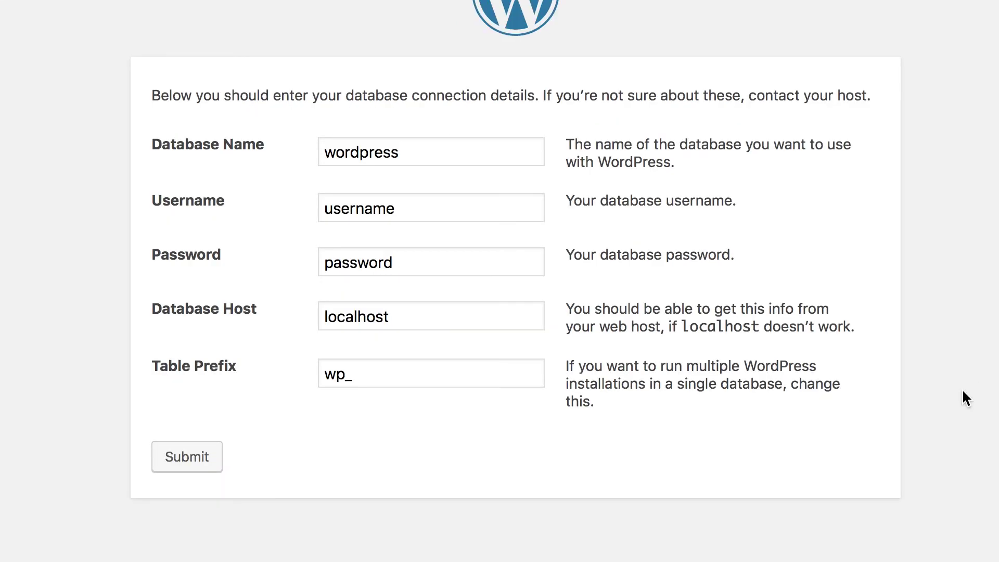
Submit database name tantrumc_test with its database username and pasted password.
drag(411, 154, 299, 151)
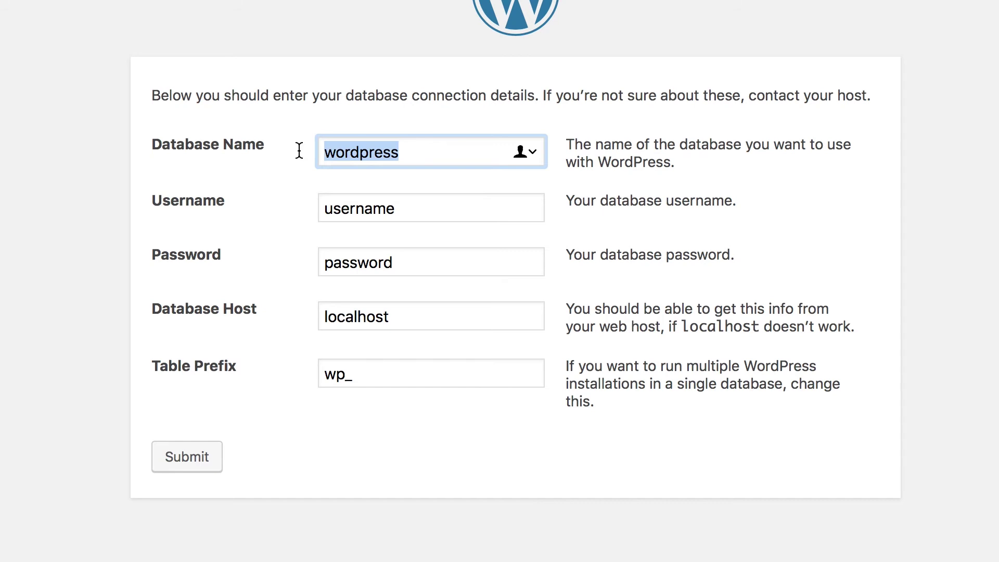
text(tantrum)
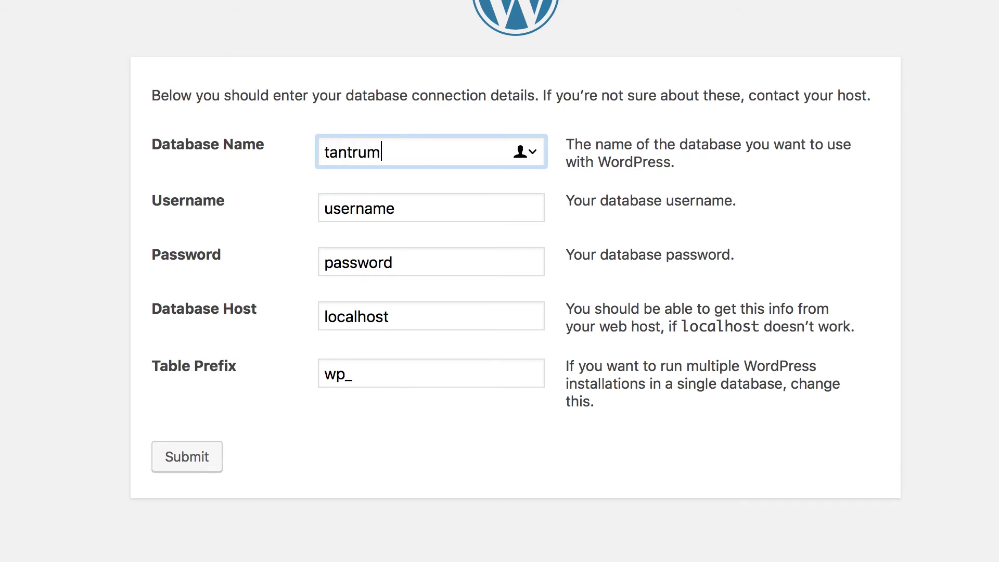
text(c_test)
key(Tab)
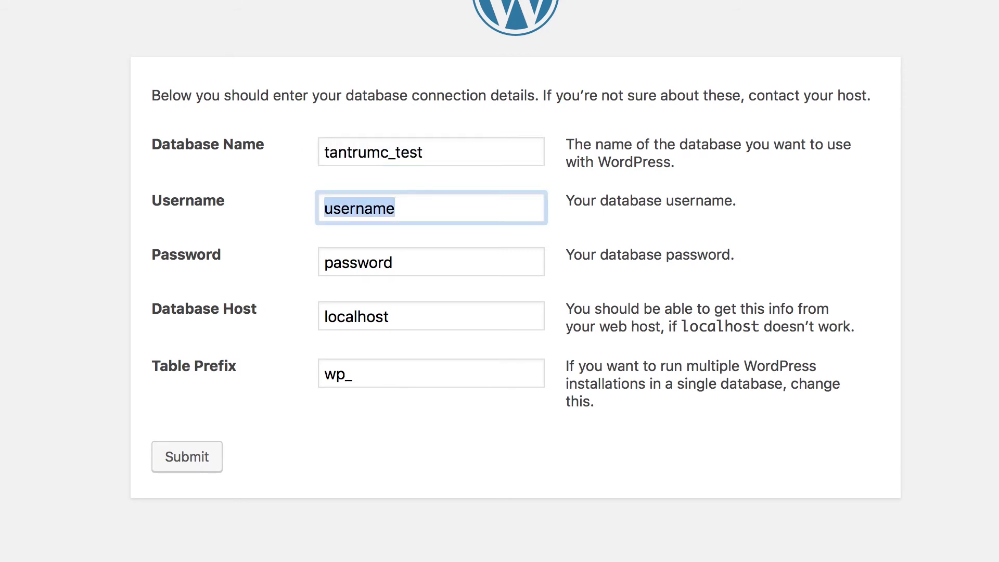
text(tantrum)
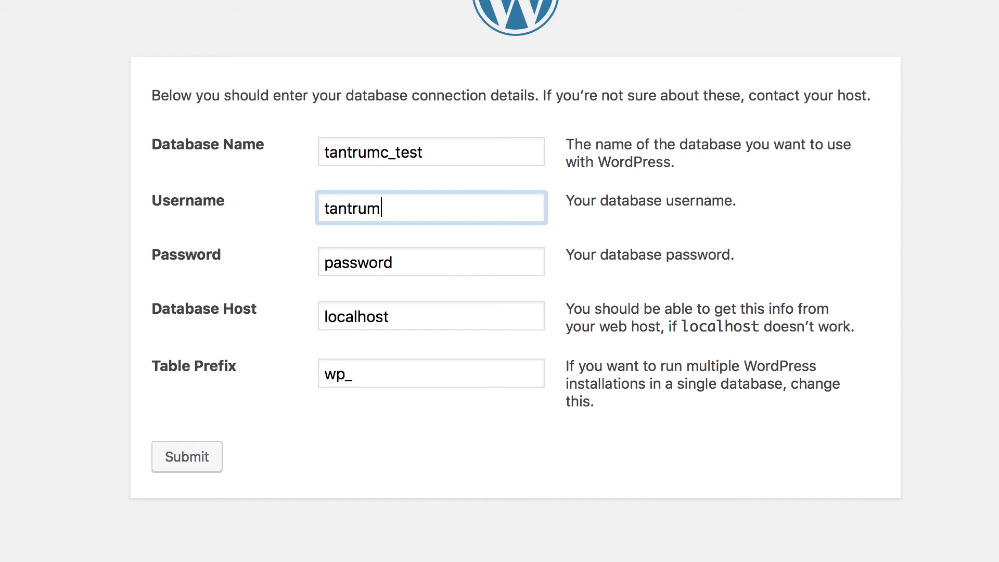
text(c_john)
key(Tab)
key(super+Tab)
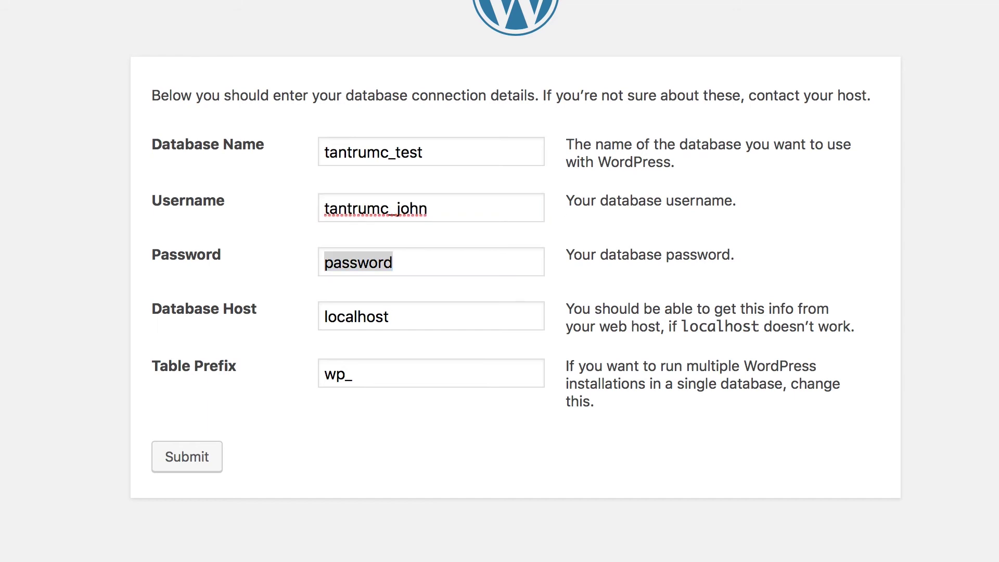
click(419, 269)
drag(413, 267, 291, 260)
key(super+v)
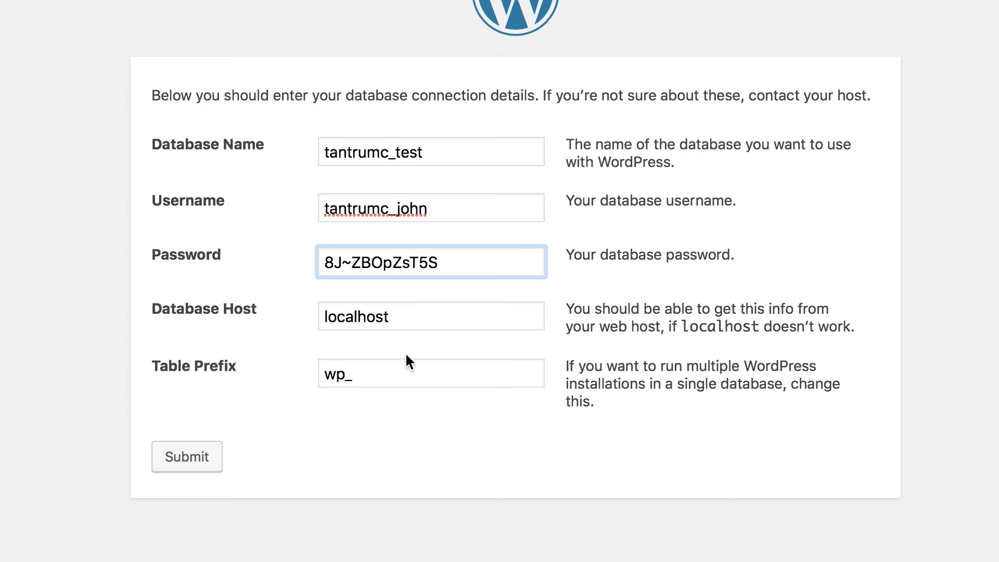
click(199, 464)
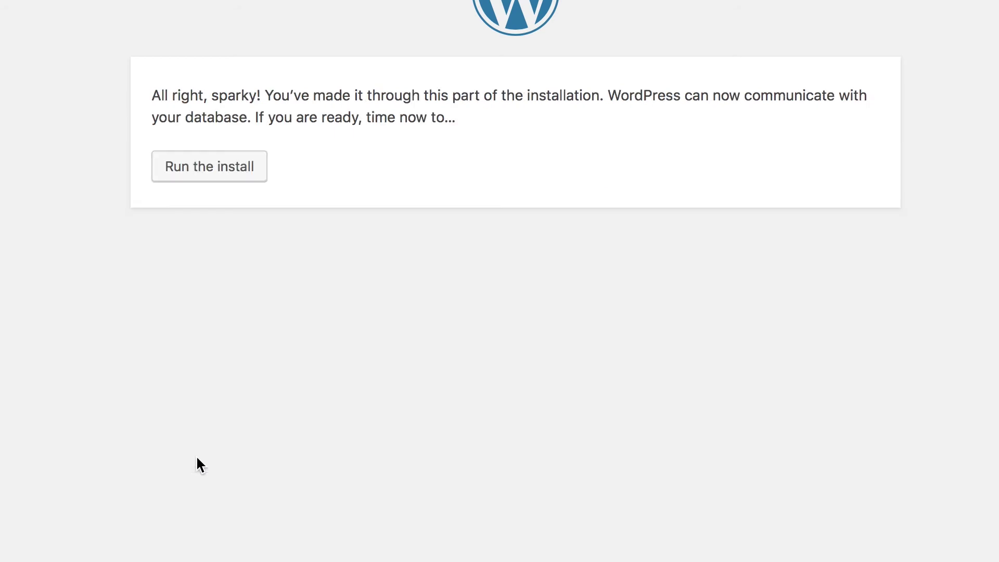
Run the install and enter the site title Touch Technology Review and admin username TTReview.
click(235, 170)
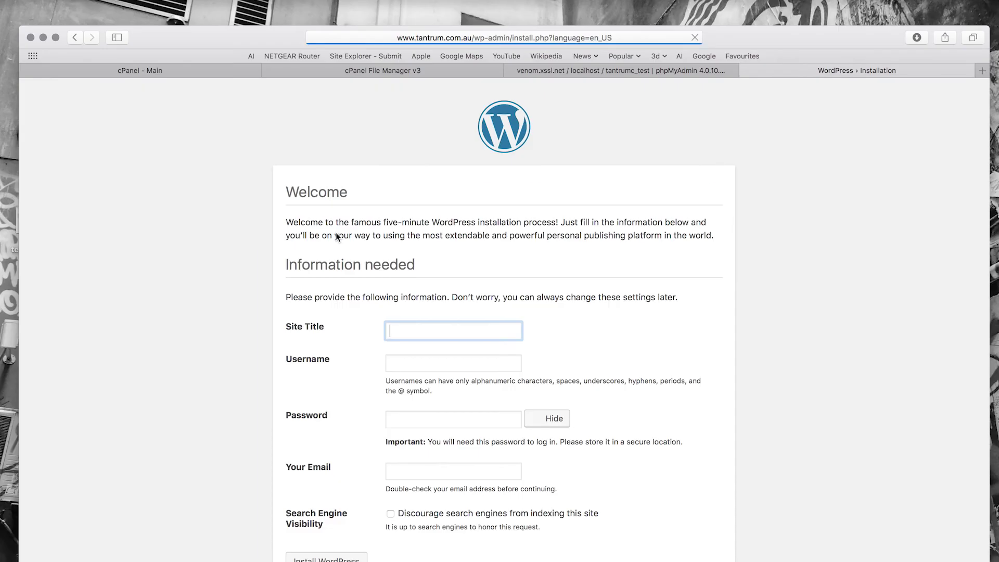
text(Tantrum)
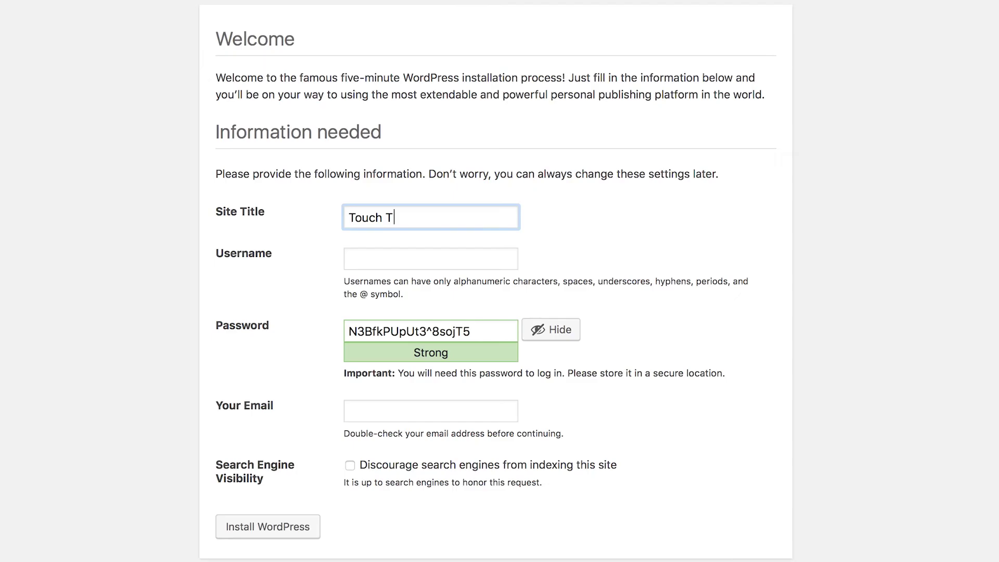
text(echnology Review)
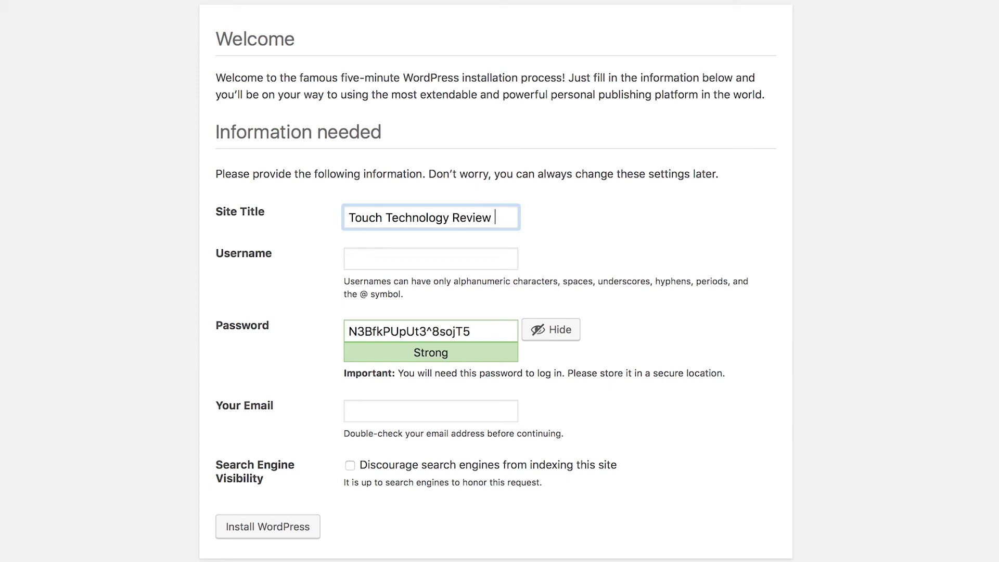
key(Tab)
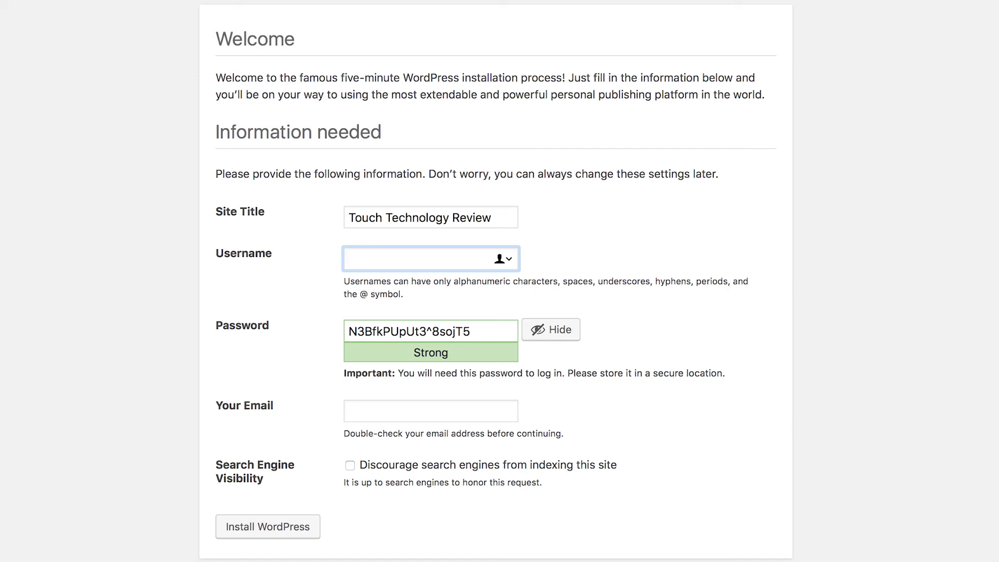
text(TTReview)
Fill in the site's contact e-mail, replacing a mistaken address with the correct one.
click(401, 419)
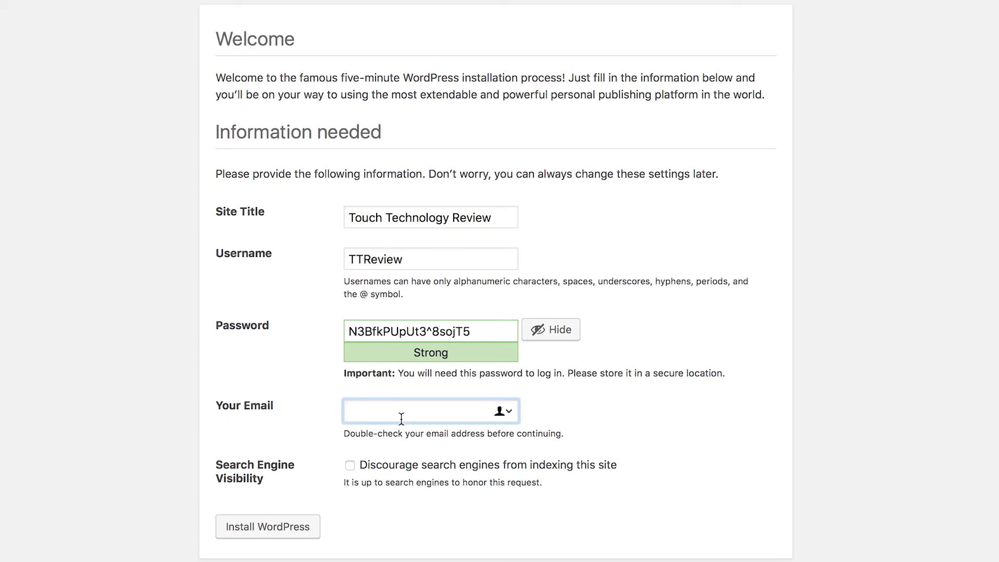
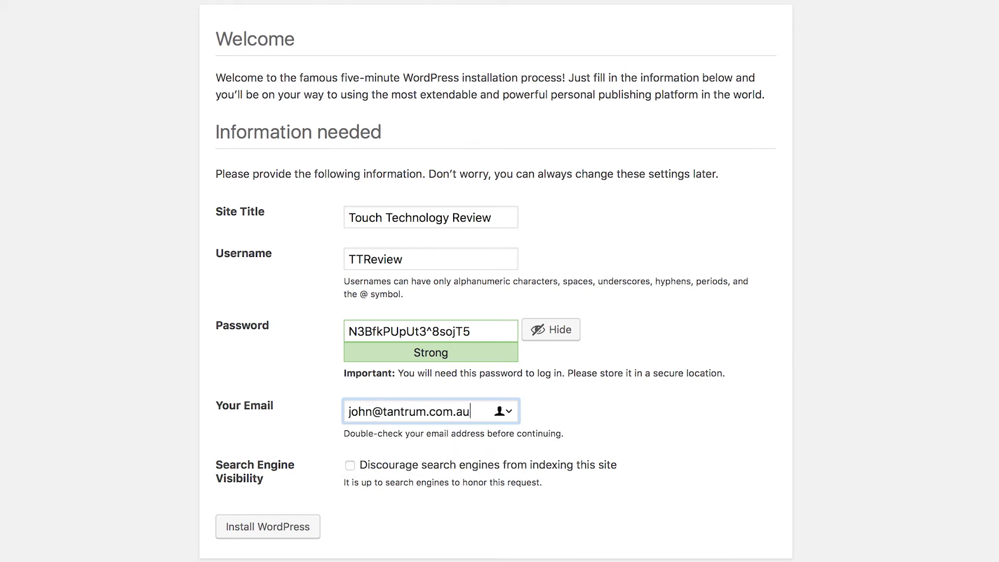
drag(476, 412, 347, 411)
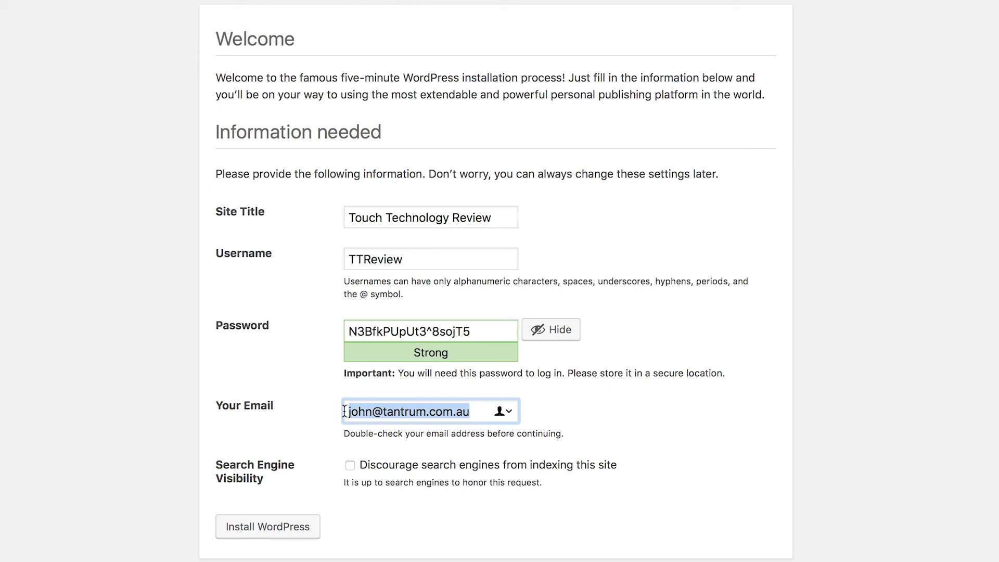
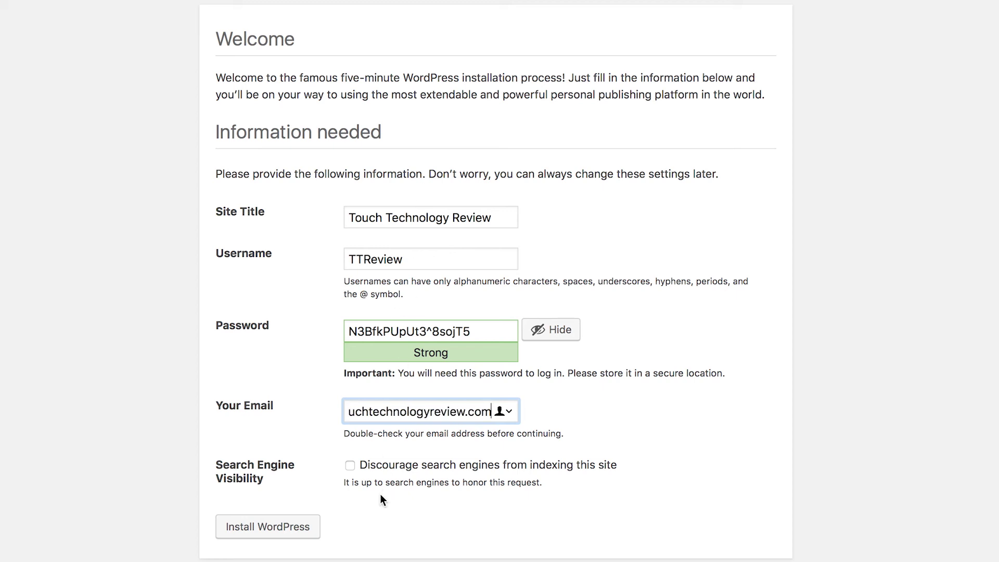
Install WordPress, then log in as TTReview with the pasted password, declining to save it.
click(300, 528)
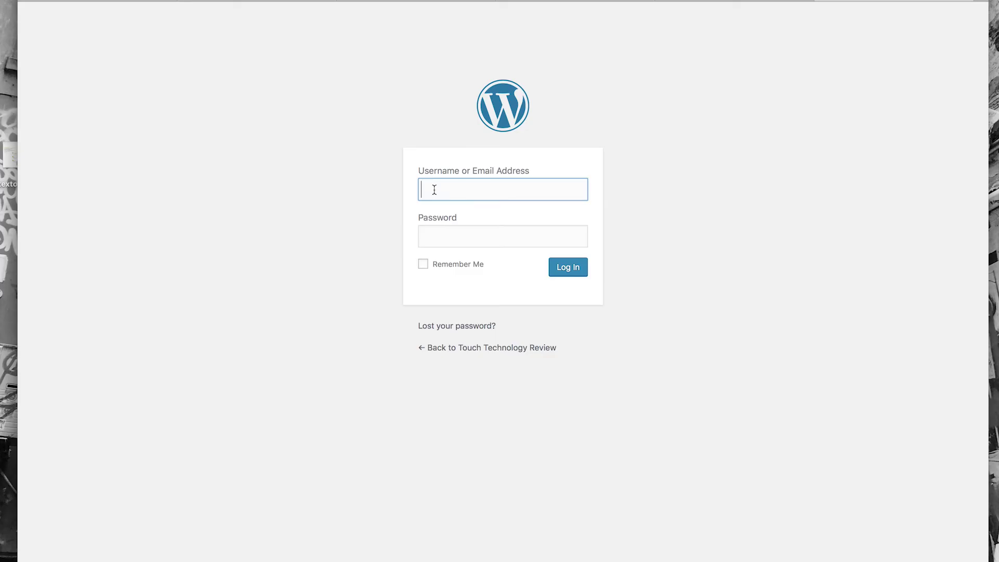
text(TTReview)
key(Tab)
key(super+v)
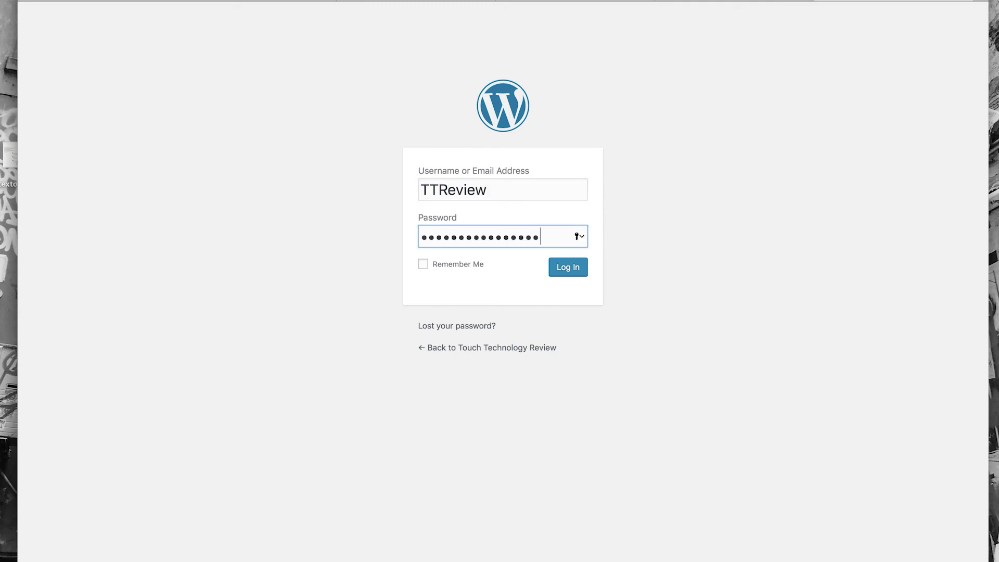
click(569, 268)
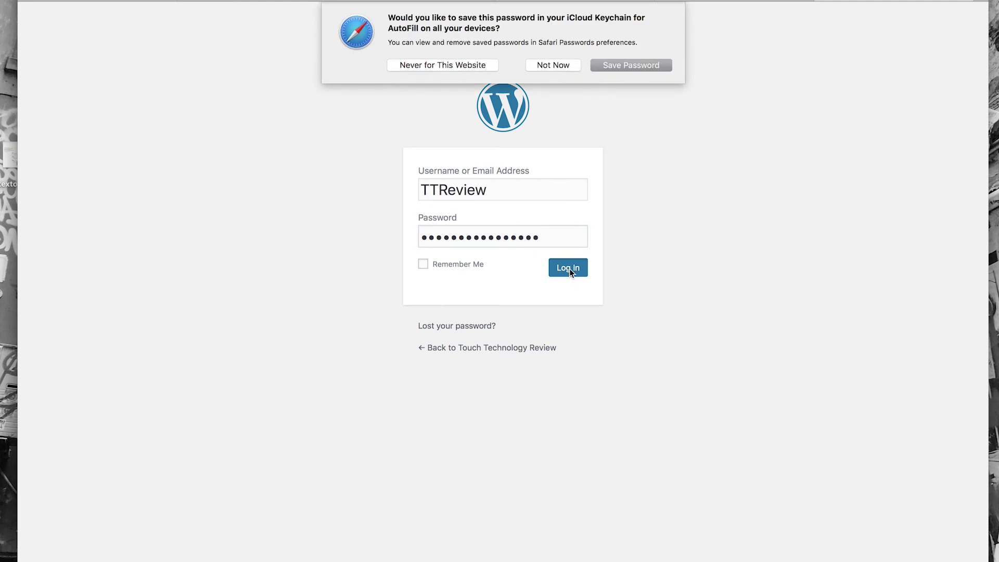
click(564, 67)
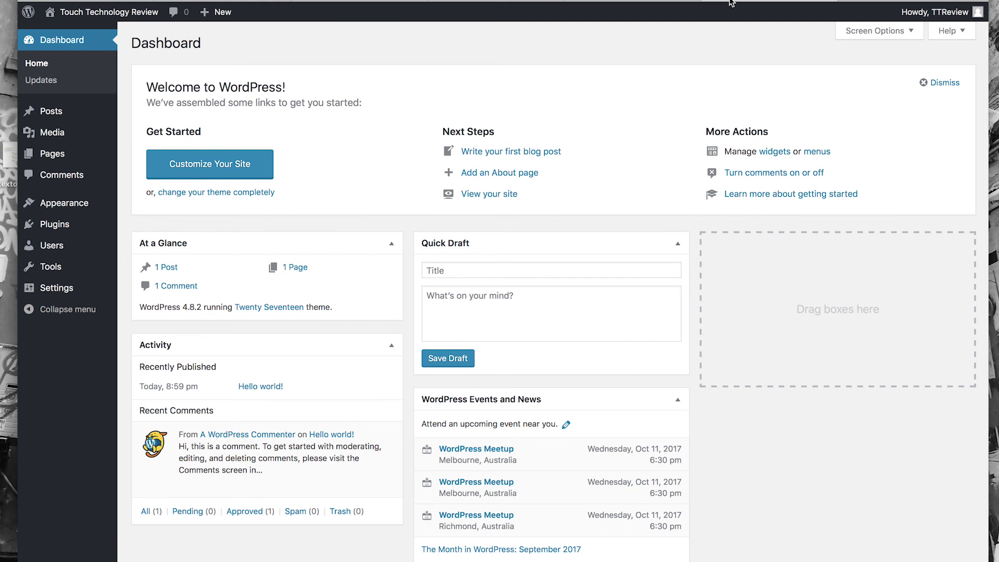
Open All Posts from the dashboard sidebar's Posts menu.
mouse_move(59, 115)
click(52, 111)
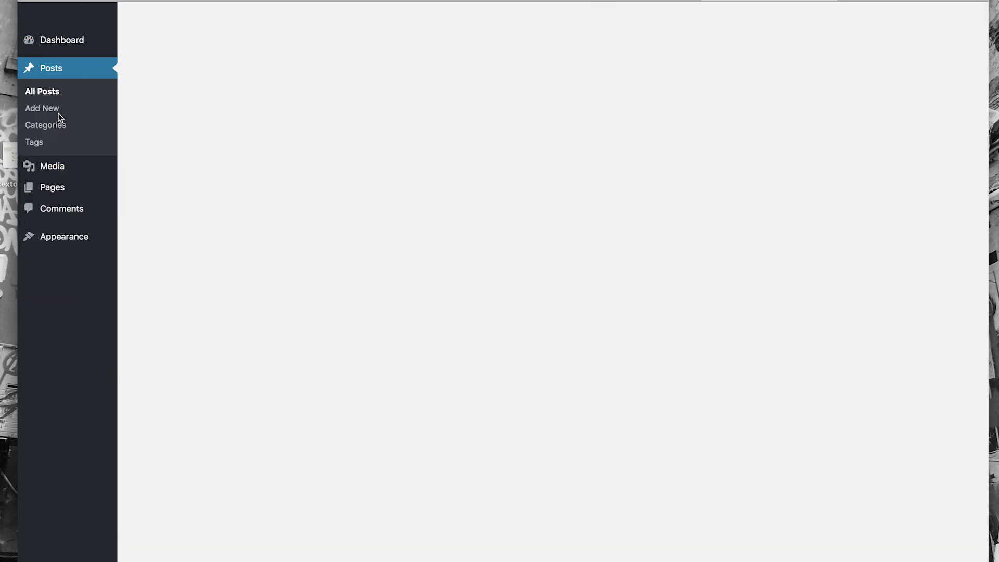